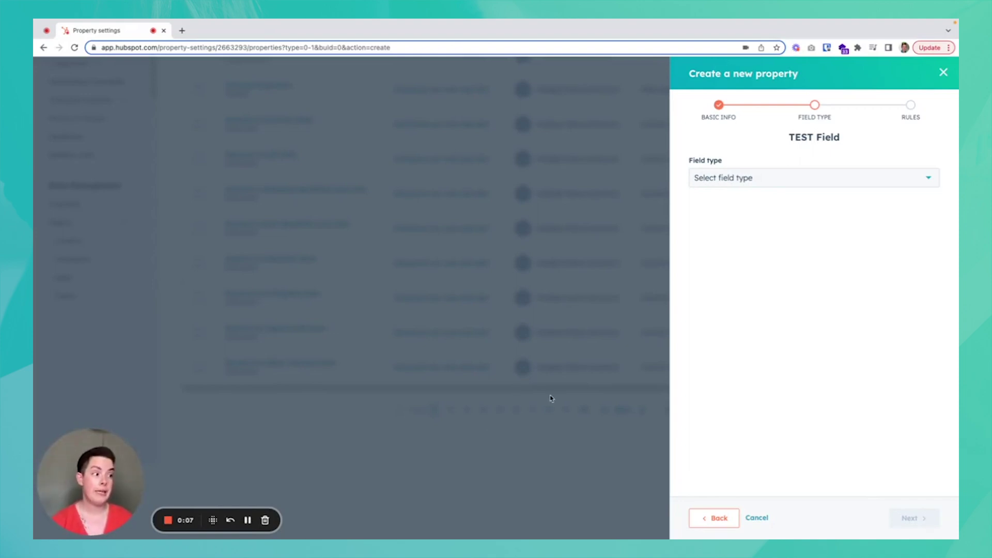
# - Open the Field type dropdown for the TEST Field property
pyautogui.click(771, 188)
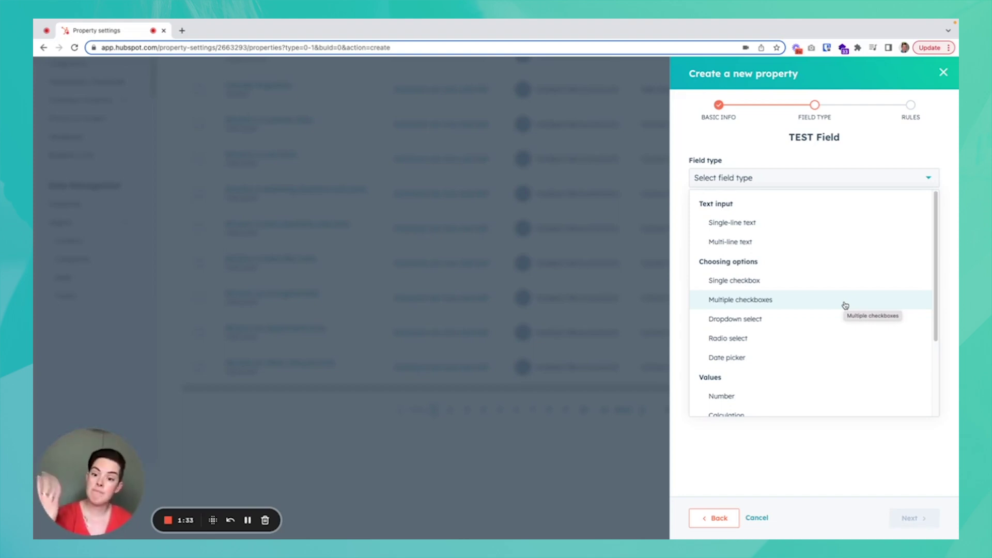
# - Scroll further down the list of field type options
pyautogui.scroll(-1, 804, 351)
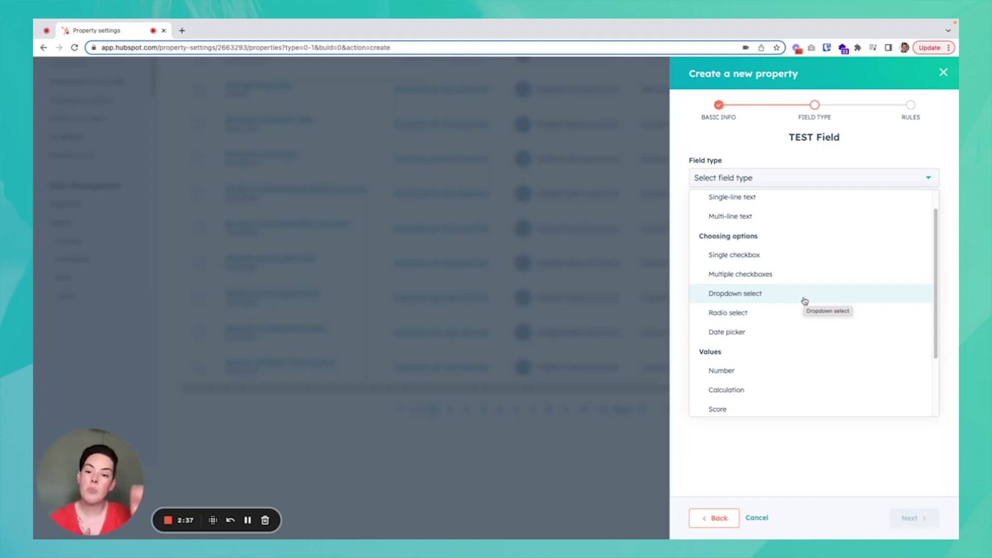
pyautogui.scroll(-1, 786, 312)
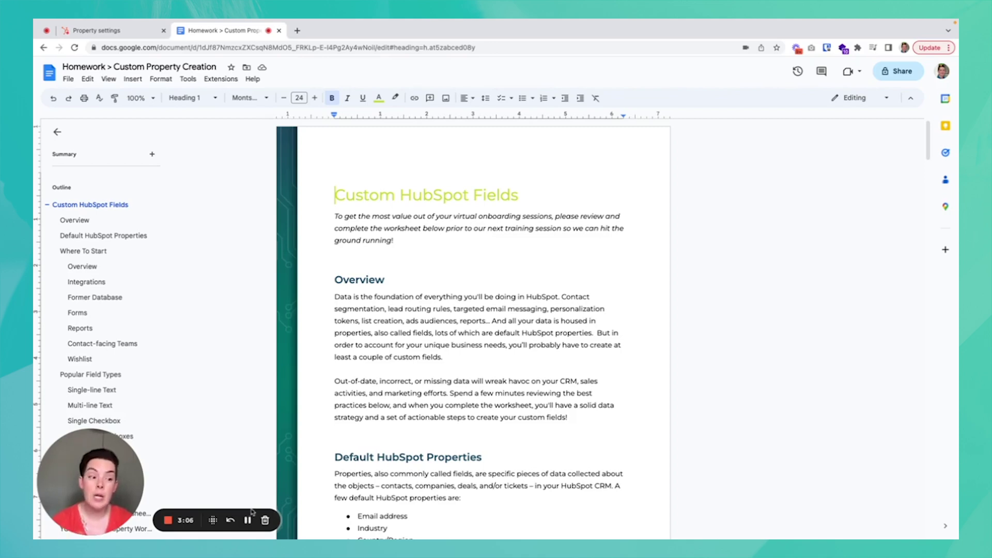
# - Read down to the Custom Property Worksheet tables, then go back to HubSpot's new-property panel
pyautogui.scroll(-1, 365, 460)
pyautogui.scroll(-1, 365, 460)
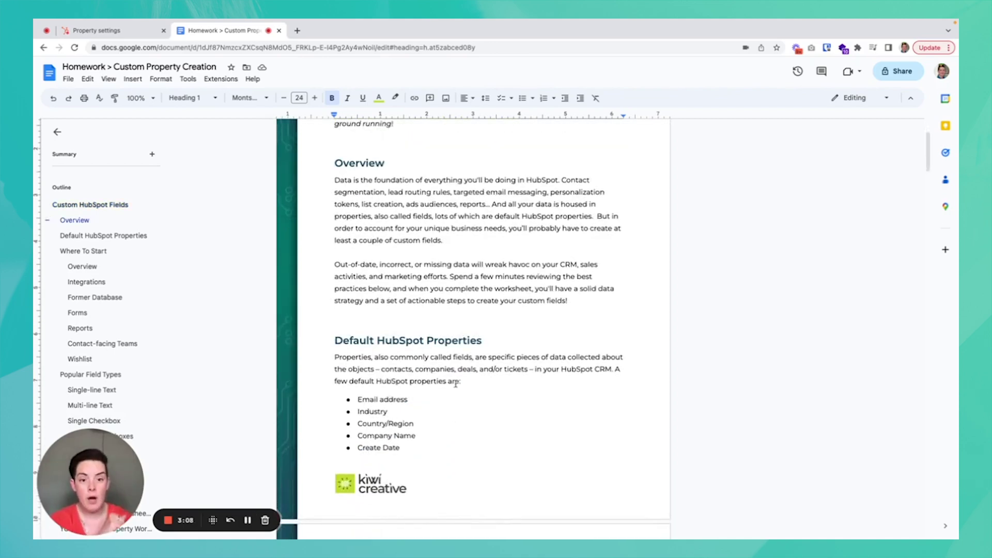
pyautogui.scroll(-3, 455, 384)
pyautogui.scroll(-10, 455, 384)
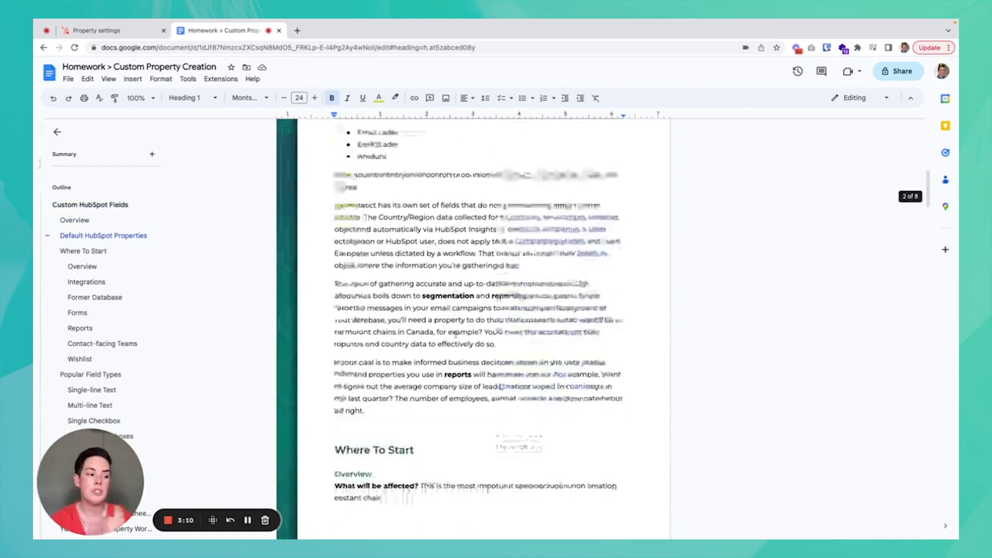
pyautogui.scroll(-6, 450, 386)
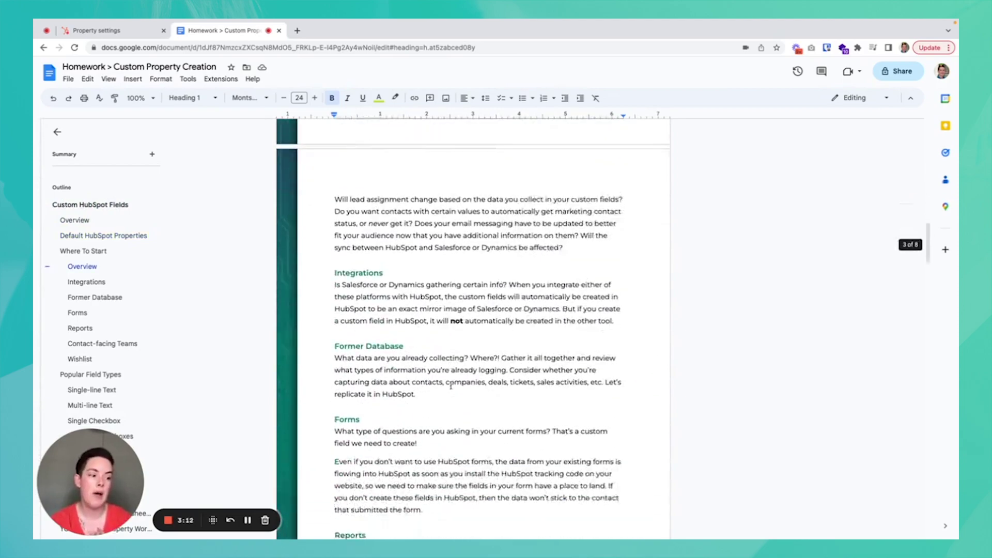
pyautogui.scroll(-18, 451, 385)
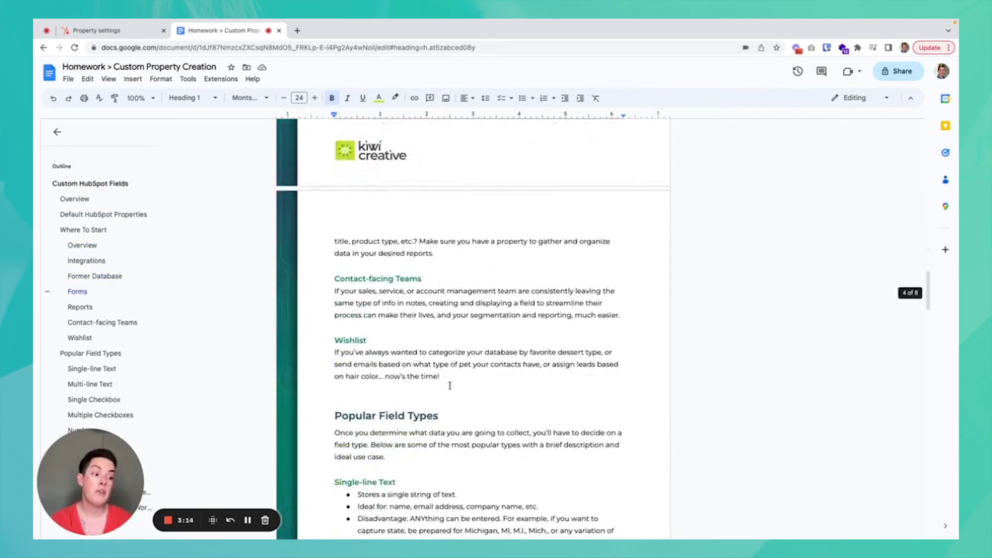
pyautogui.scroll(-20, 450, 385)
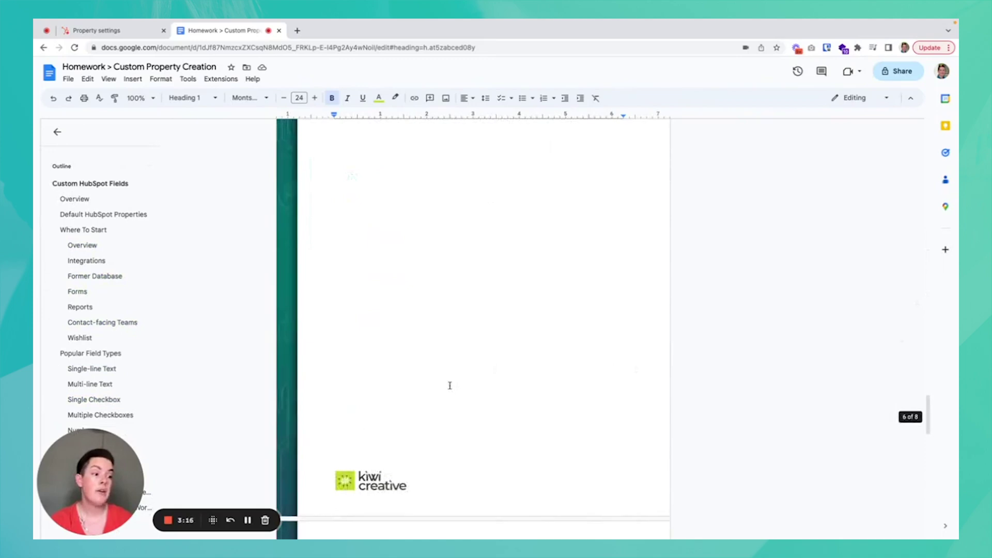
pyautogui.scroll(1, 450, 387)
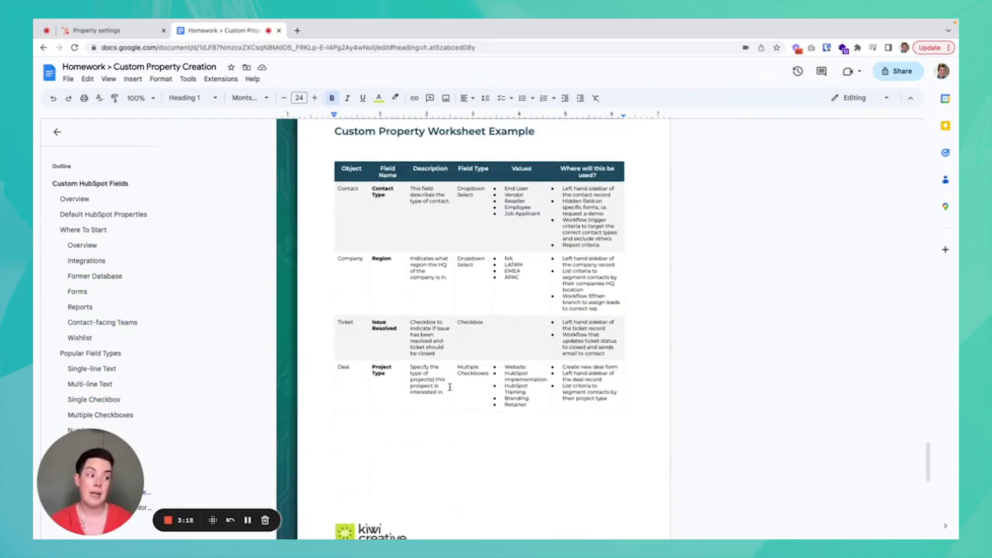
pyautogui.scroll(1, 450, 387)
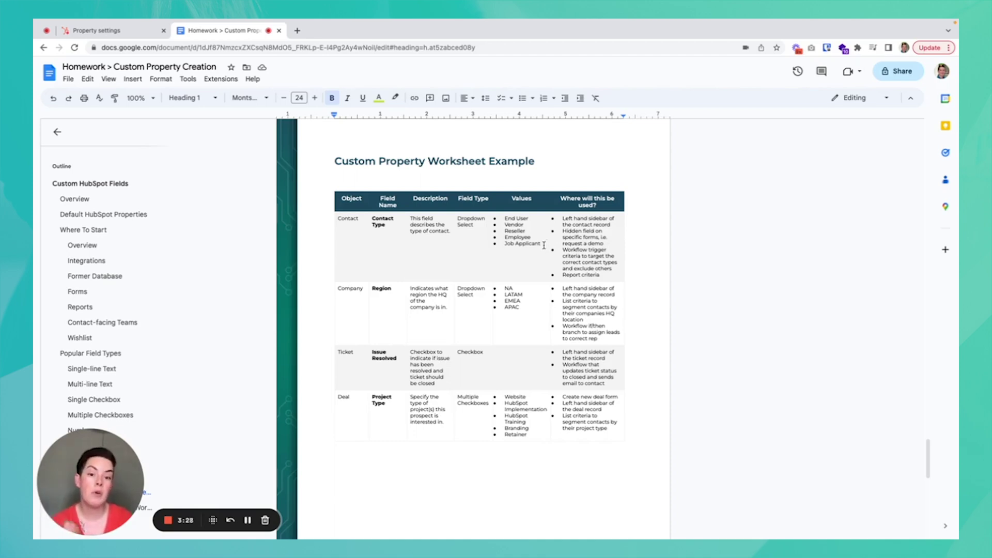
pyautogui.scroll(-10, 551, 350)
pyautogui.scroll(-3, 551, 350)
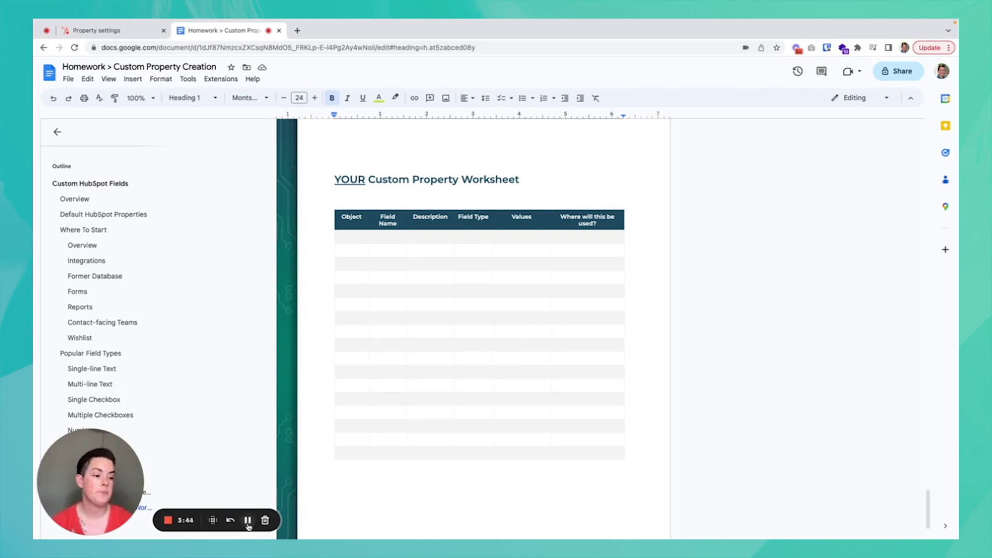
pyautogui.click(247, 520)
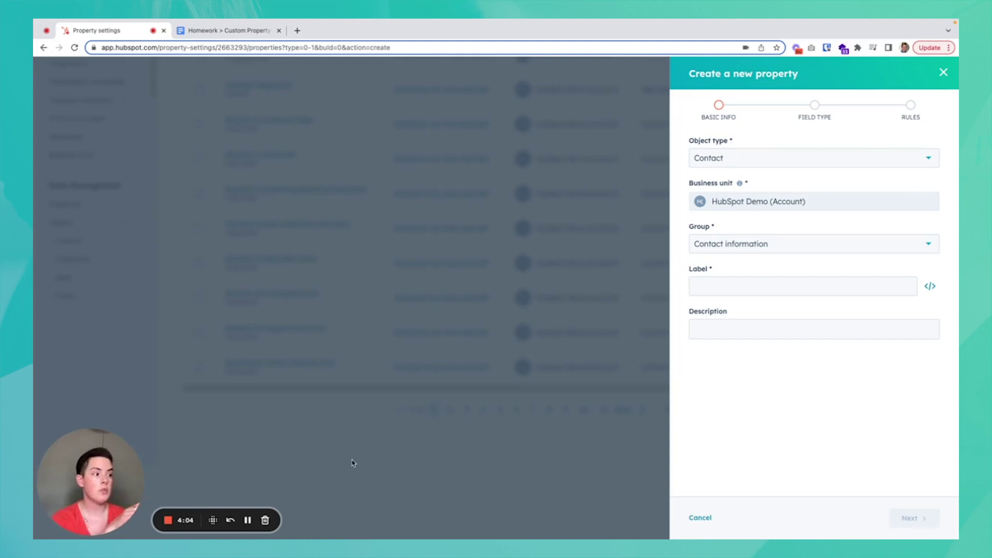
# - Label the property 'Contact Type', describe it as asking what type of contact this is, and continue
pyautogui.click(751, 294)
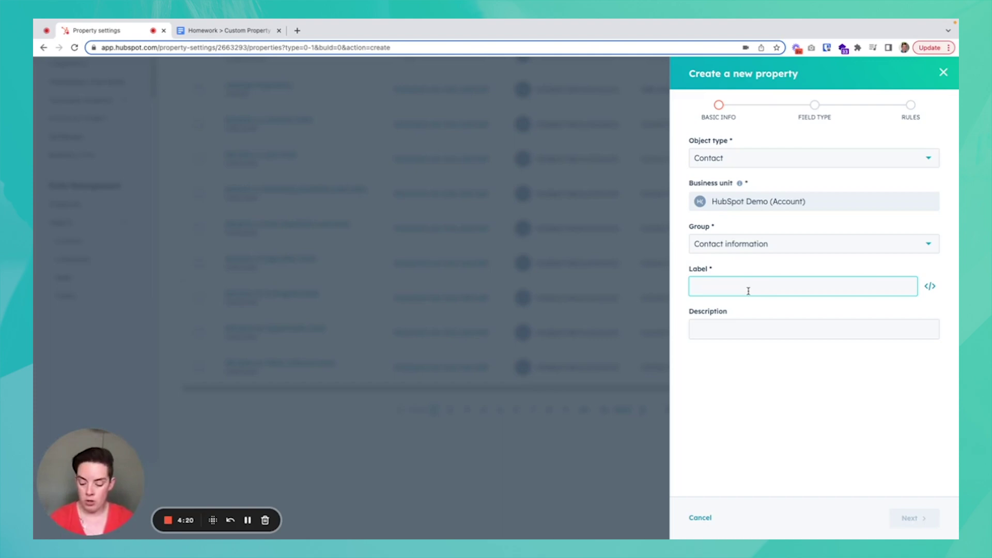
pyautogui.write('Contact Type')
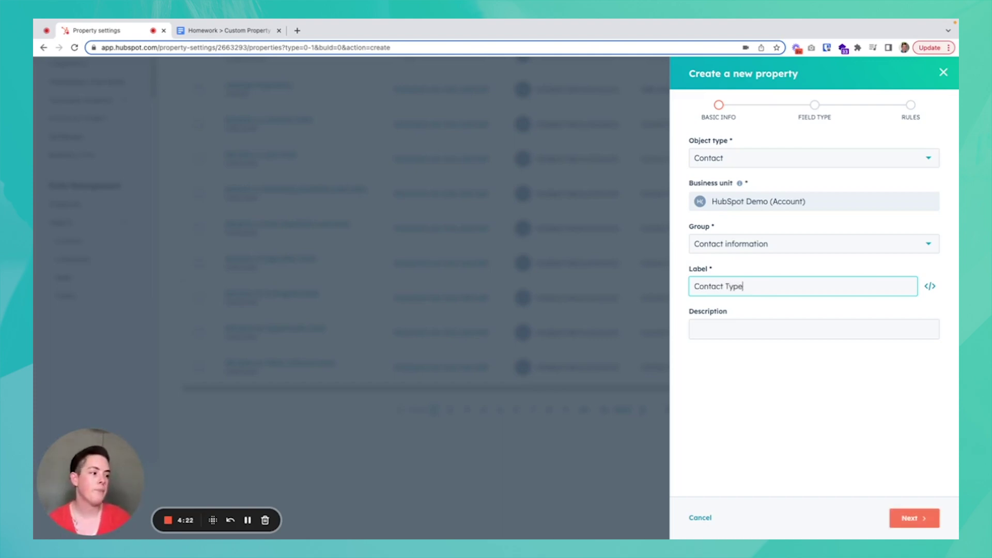
pyautogui.click(801, 329)
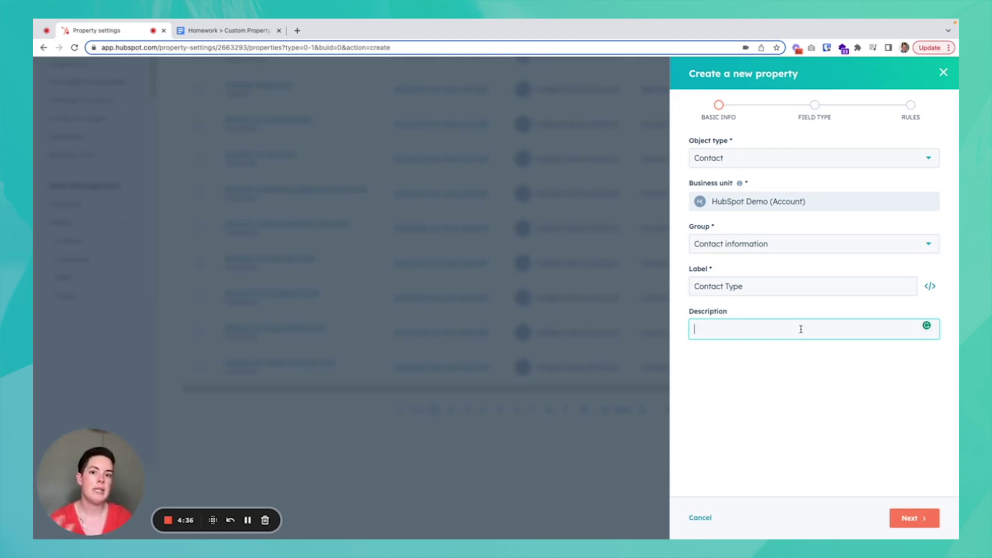
pyautogui.write('Wh')
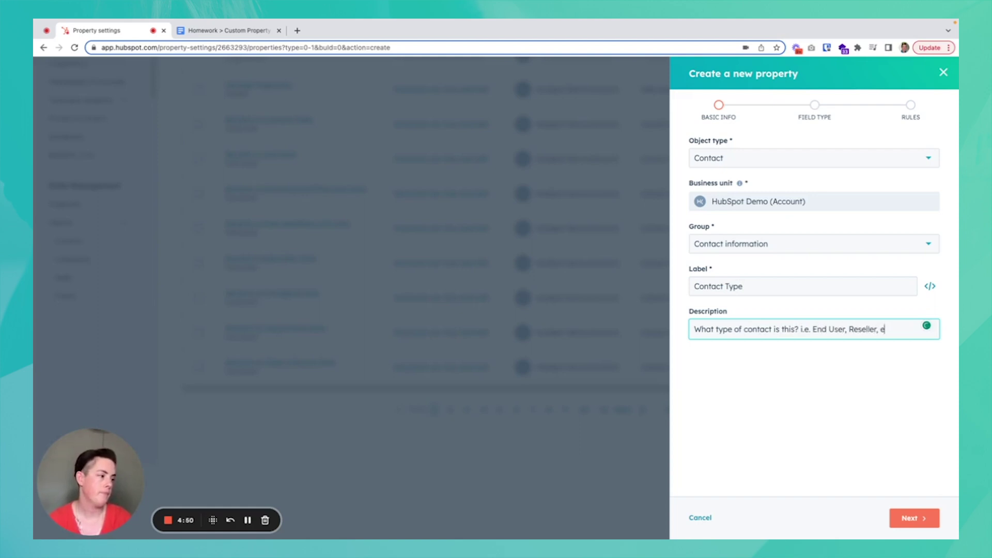
pyautogui.click(911, 521)
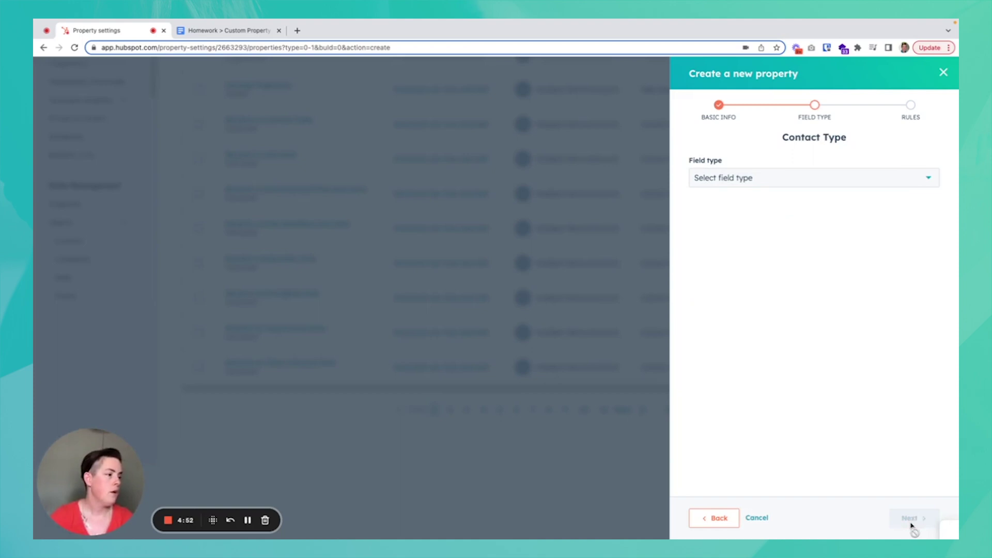
# - Make Contact Type a dropdown select with options End User, Reseller and Partner
pyautogui.click(754, 184)
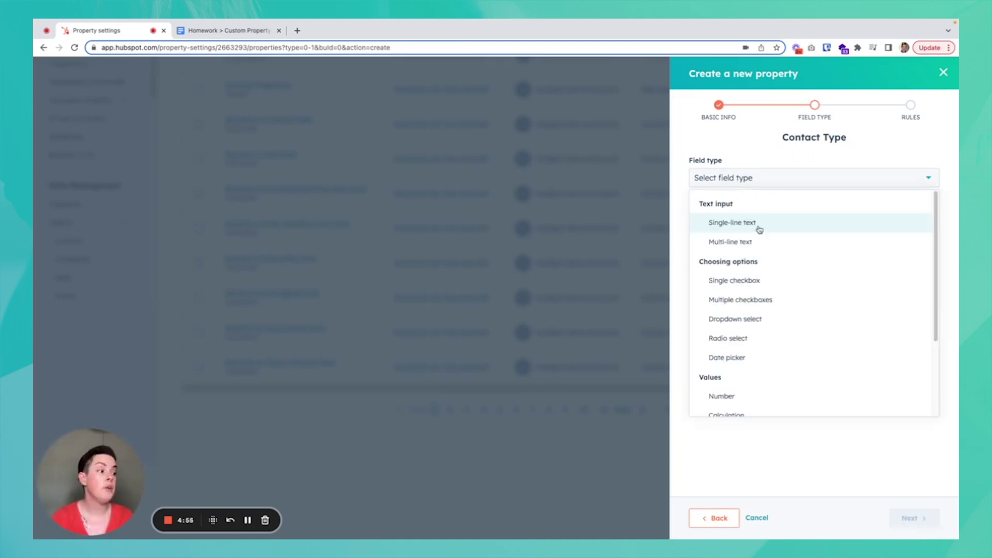
pyautogui.click(753, 322)
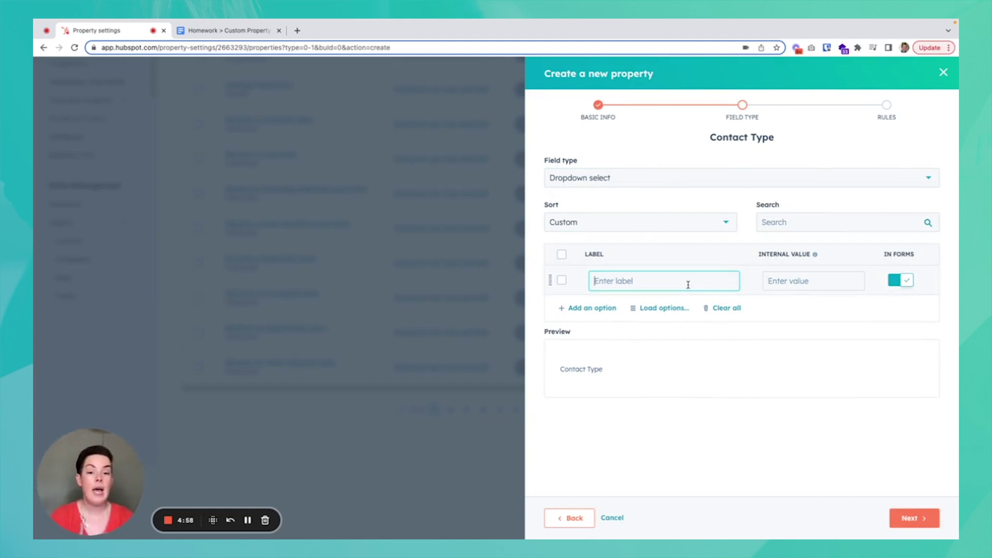
pyautogui.write('End U')
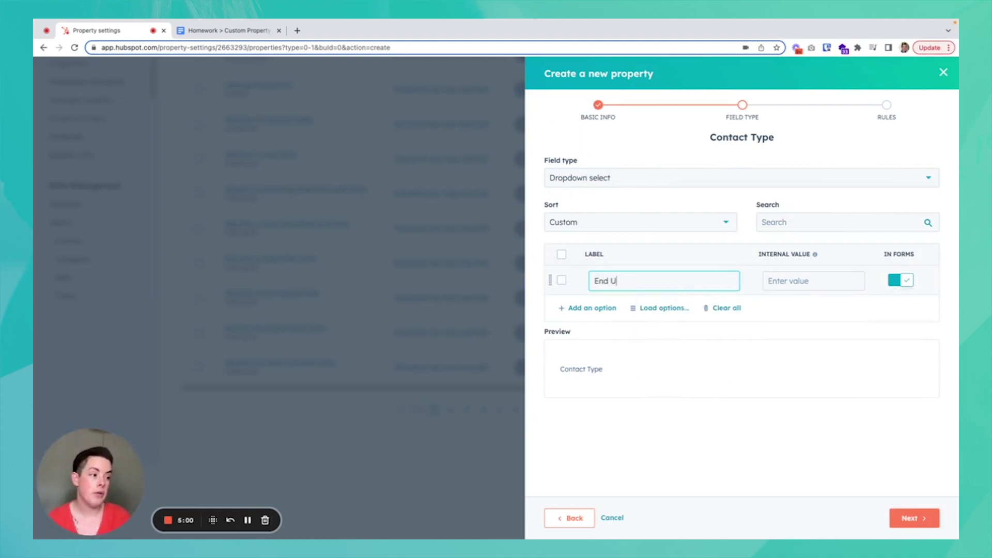
pyautogui.write('ser')
pyautogui.press('Return')
pyautogui.write('Re')
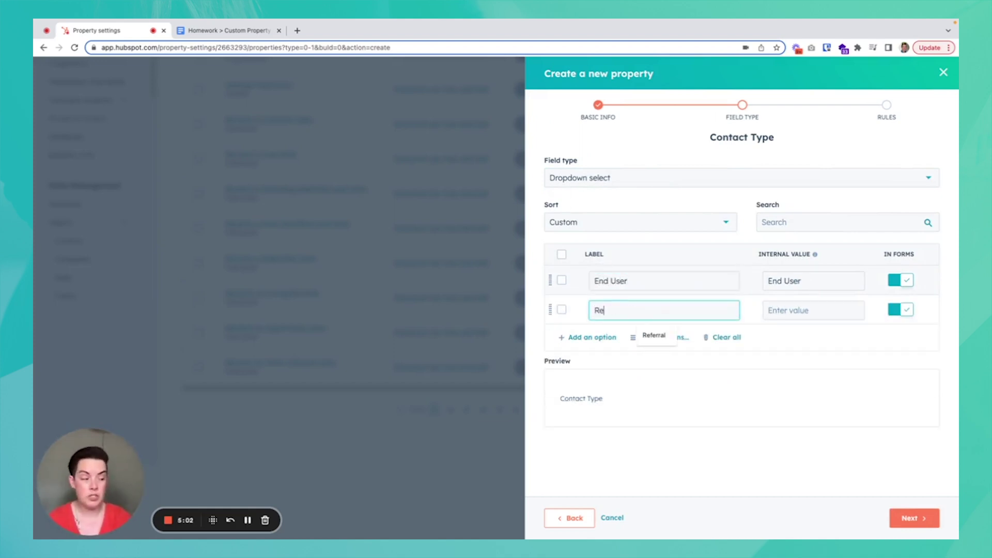
pyautogui.write('eeller')
pyautogui.press('Return')
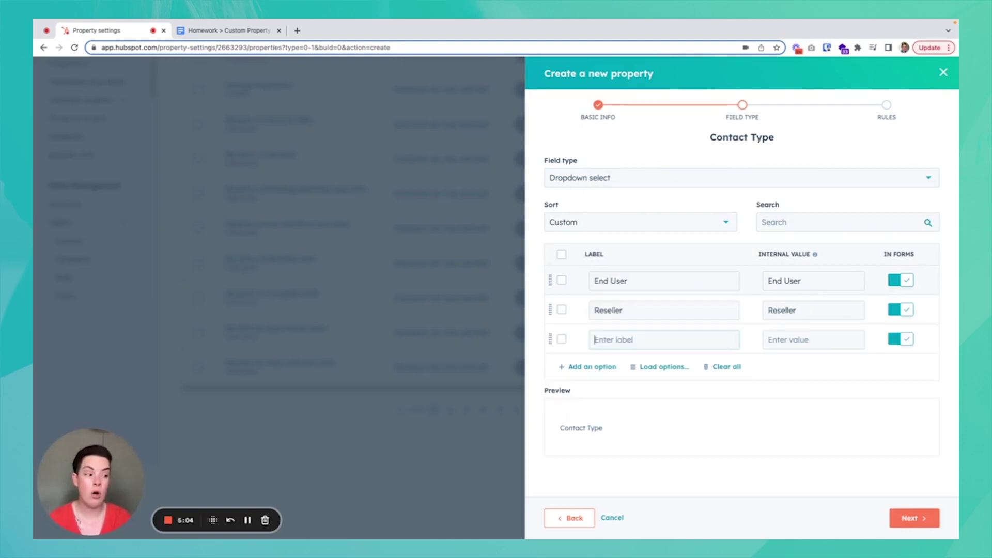
pyautogui.write('Partner')
pyautogui.press('Return')
# - Add the Vendor, Job Applicant and Employee options to the dropdown
pyautogui.write('Ven')
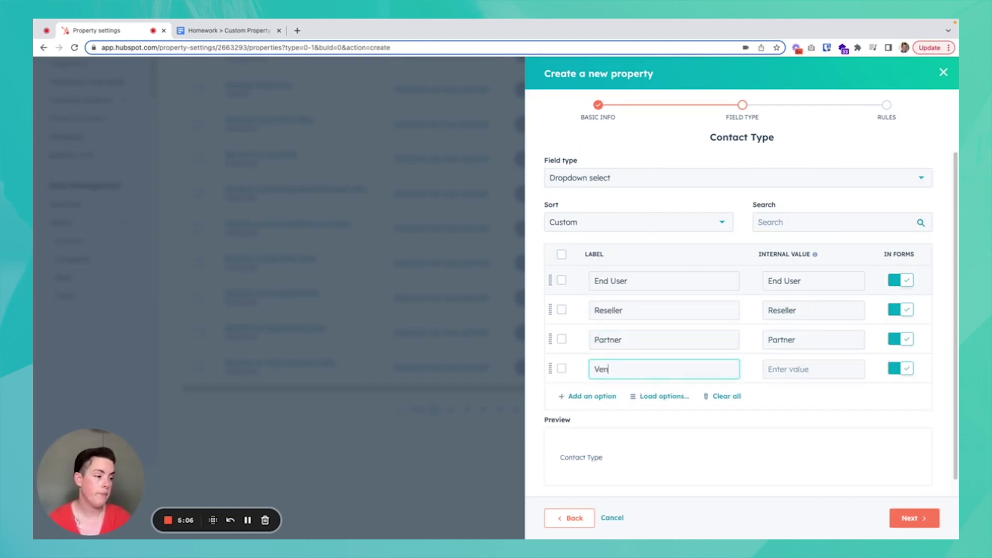
pyautogui.write('dor')
pyautogui.press('Return')
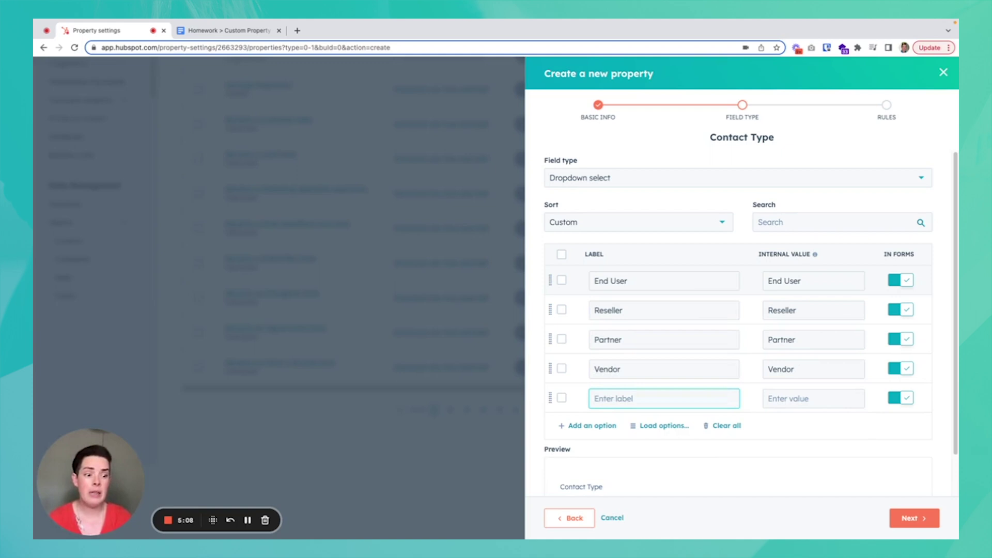
pyautogui.write('Job Applicant')
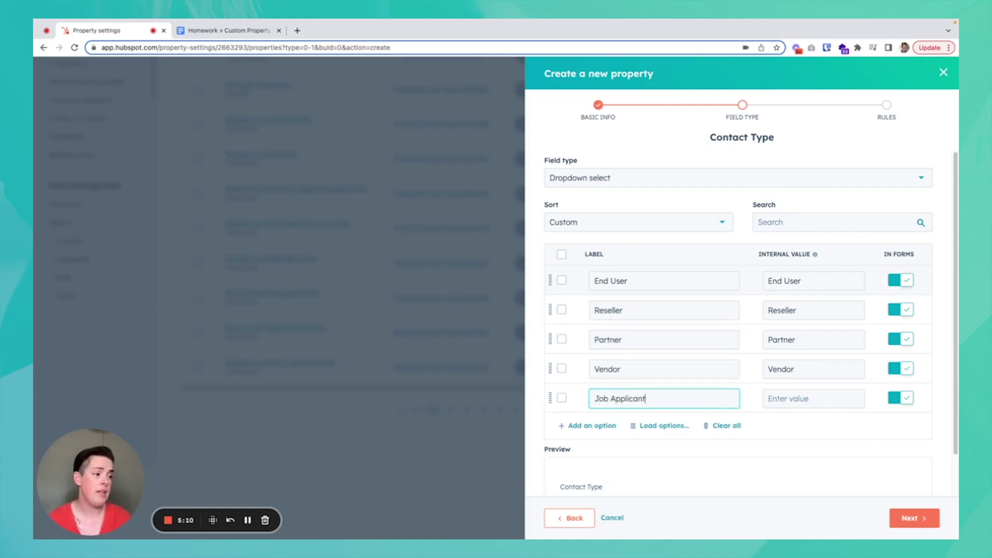
pyautogui.press('Return')
pyautogui.write('Employee')
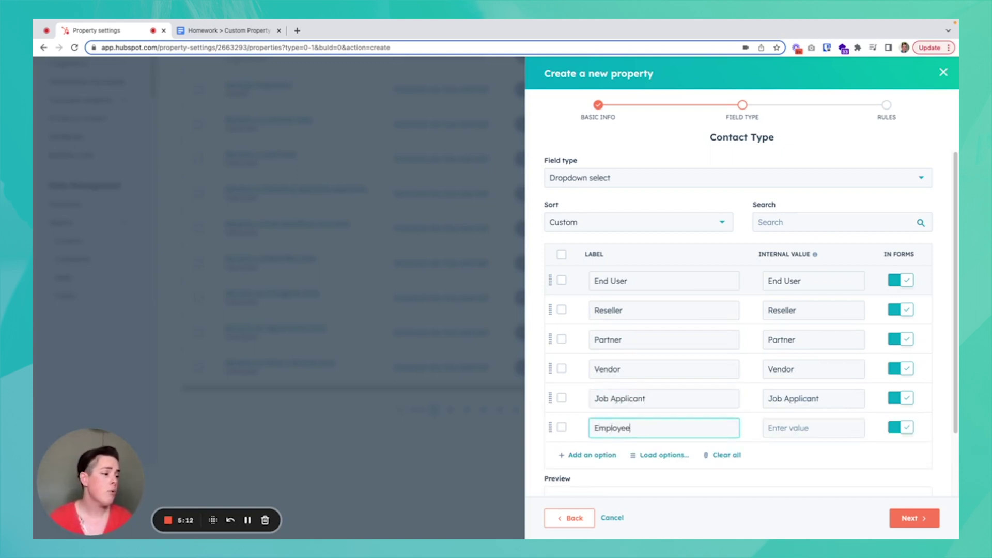
pyautogui.click(783, 453)
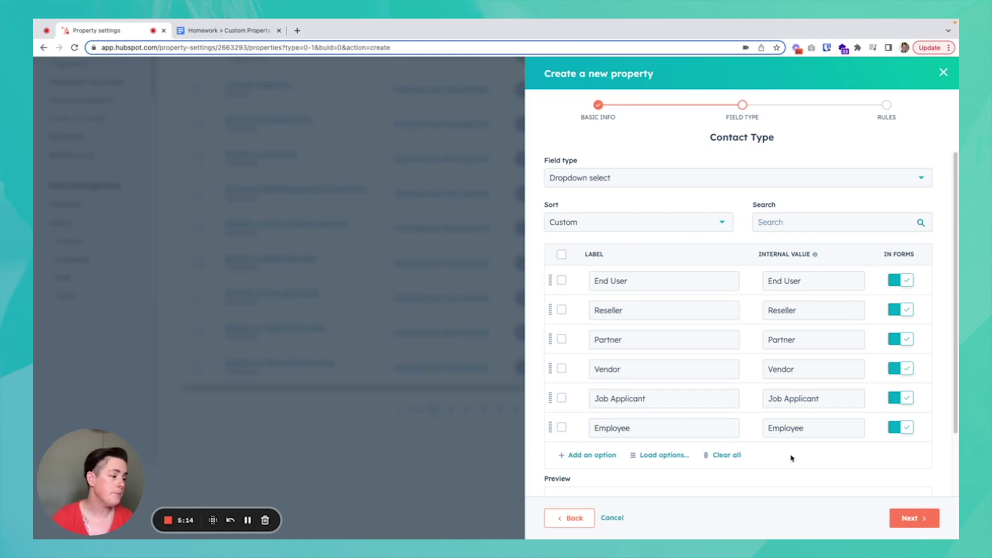
pyautogui.click(901, 517)
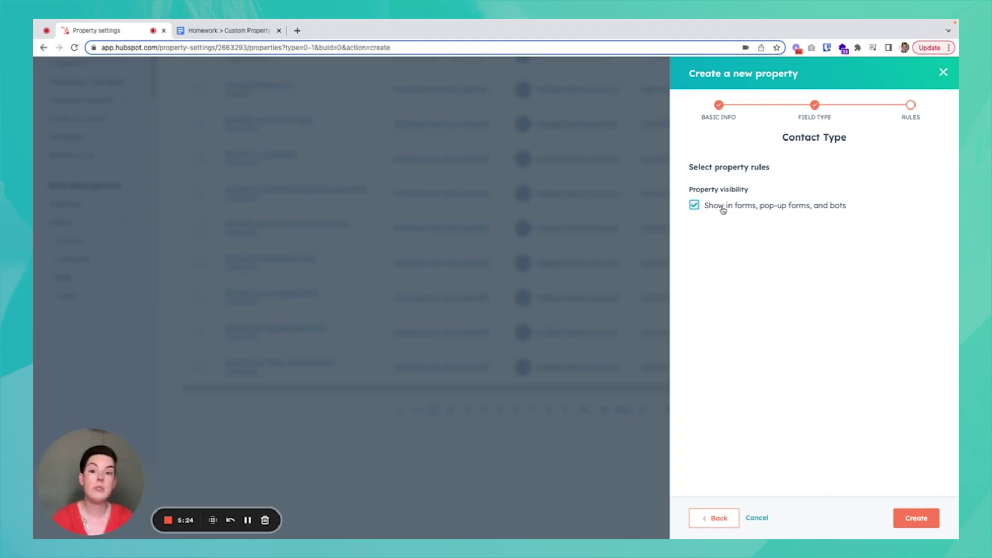
# - Create the Contact Type property, keeping it shown in forms, pop-up forms and bots
pyautogui.click(922, 519)
pyautogui.scroll(4, 660, 432)
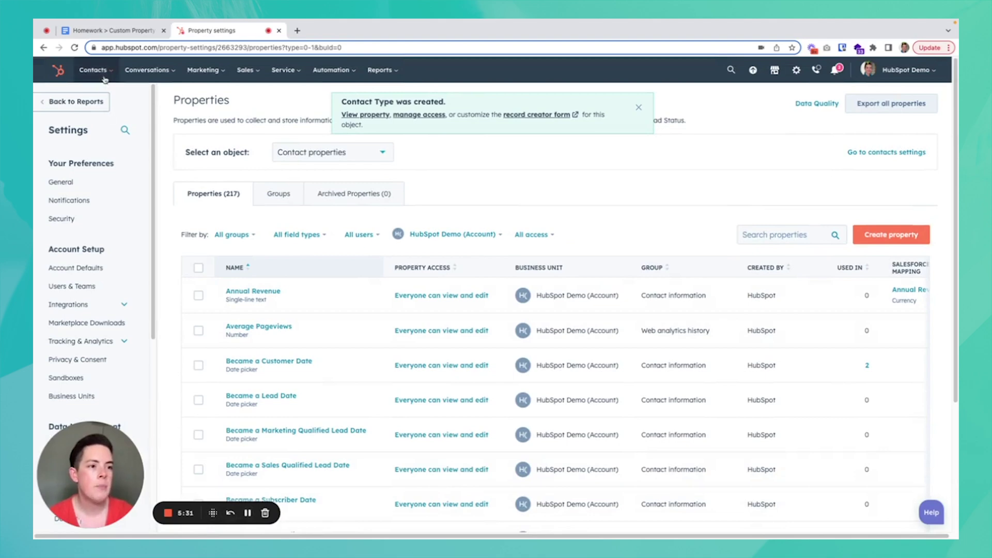
# - Select six contacts in the All contacts list
pyautogui.click(105, 100)
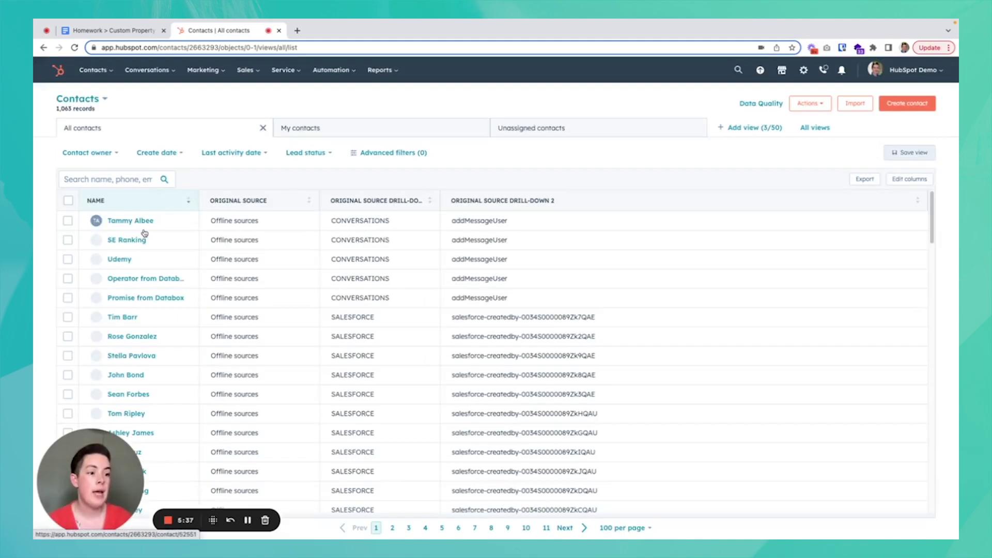
pyautogui.click(68, 336)
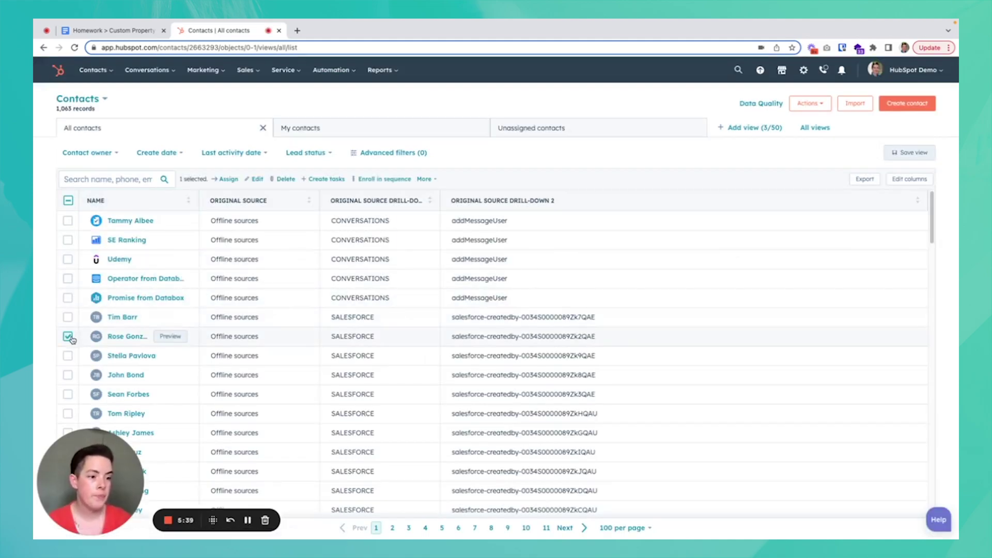
pyautogui.click(68, 355)
pyautogui.scroll(-1, 151, 303)
pyautogui.scroll(-4, 152, 304)
pyautogui.click(68, 296)
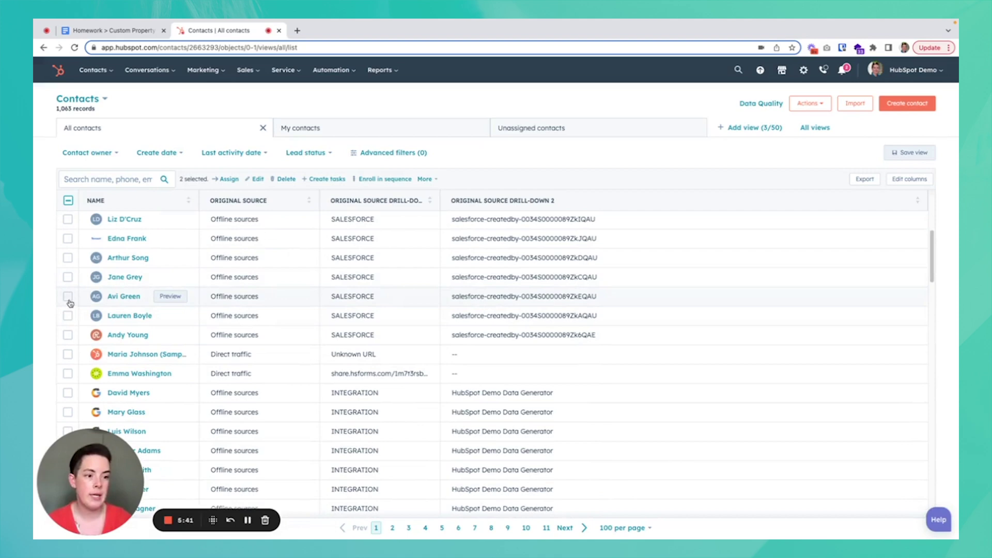
pyautogui.click(68, 315)
pyautogui.click(68, 373)
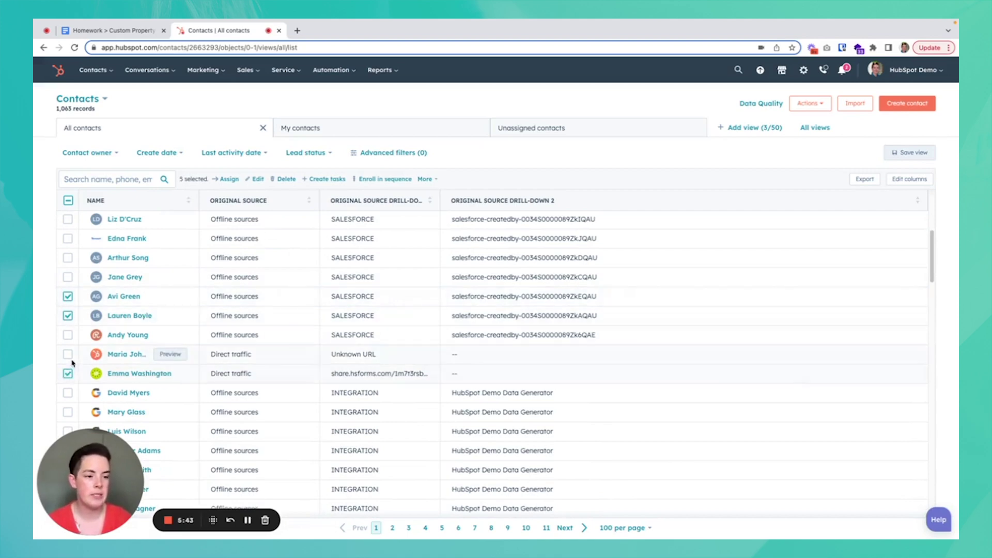
pyautogui.click(68, 354)
# - Bulk-edit the six selected contacts' Contact Type to End User
pyautogui.click(259, 180)
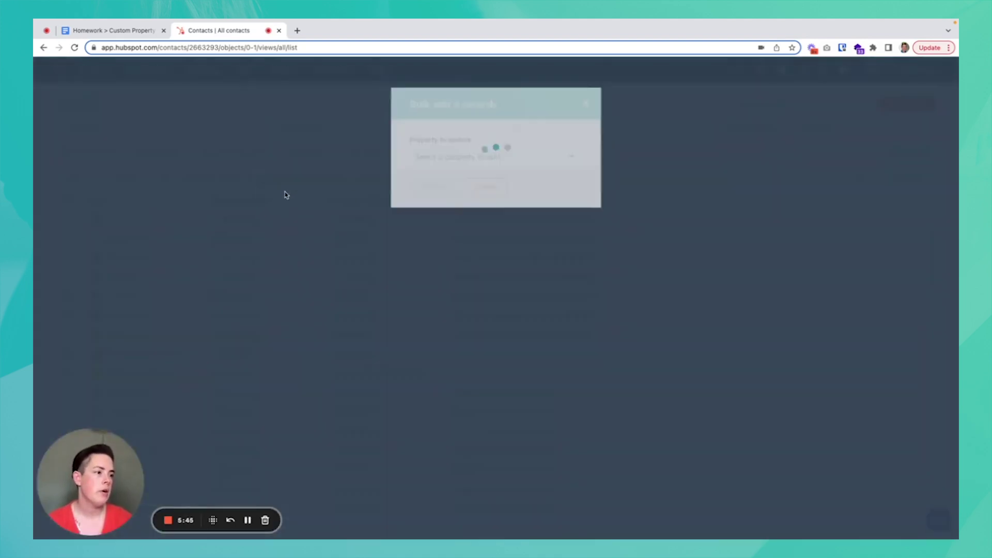
pyautogui.click(492, 157)
pyautogui.write('contact')
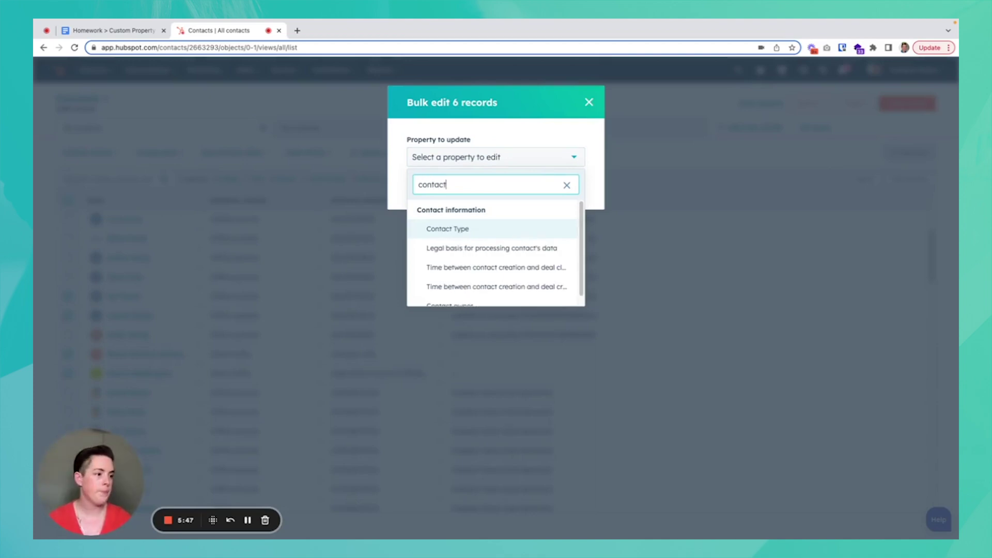
pyautogui.click(471, 229)
pyautogui.click(466, 205)
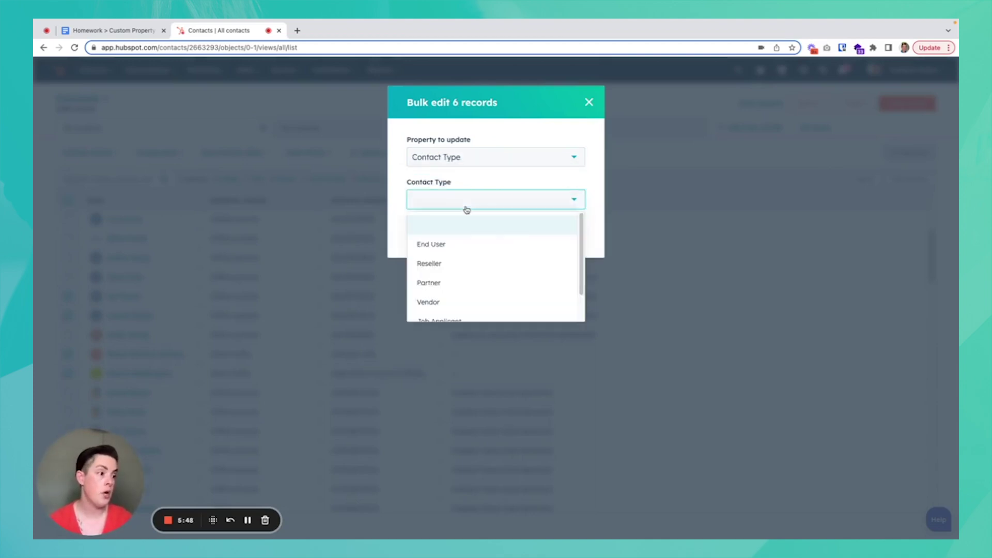
pyautogui.click(461, 245)
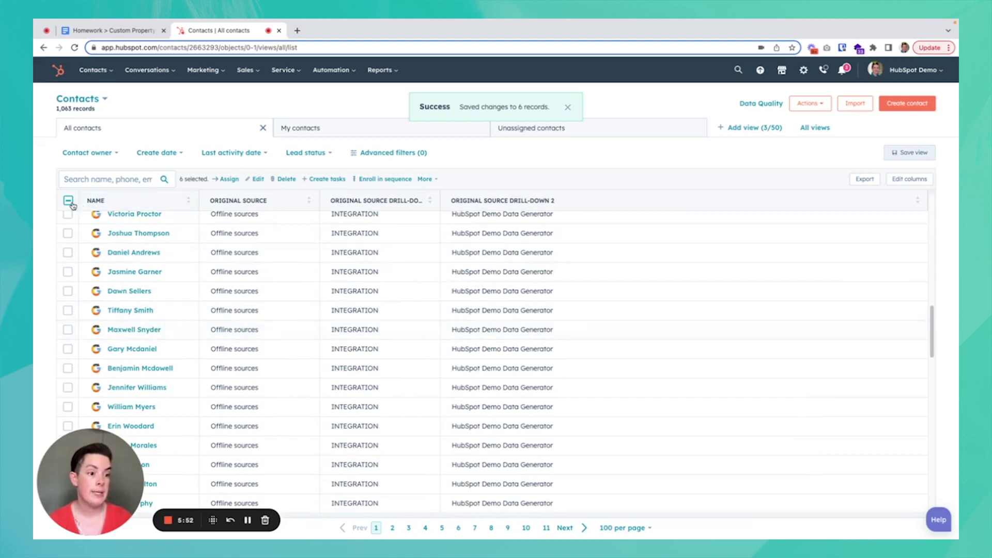
# - Set Contact Type to Partner for all 100 contacts on page 3
pyautogui.click(68, 201)
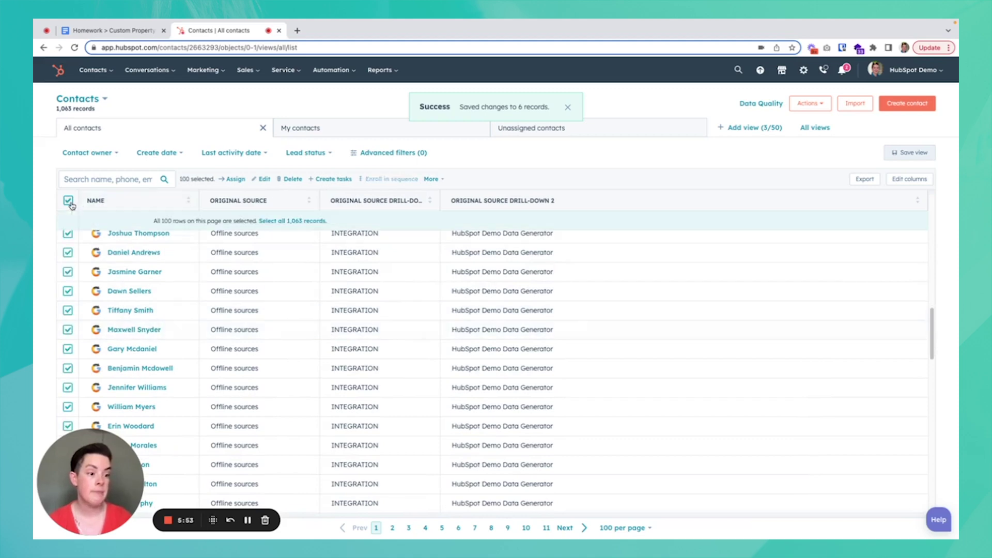
pyautogui.click(69, 202)
pyautogui.click(409, 527)
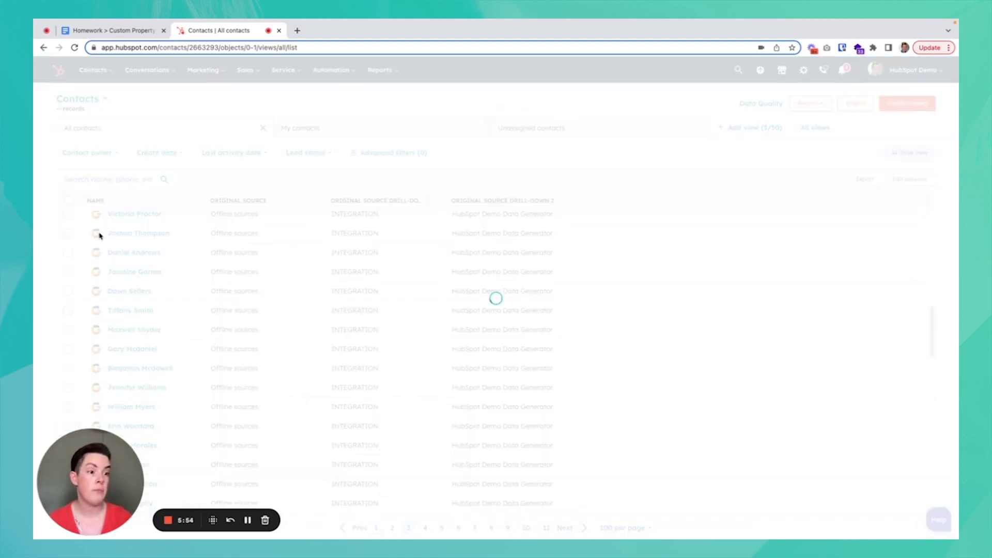
pyautogui.click(67, 200)
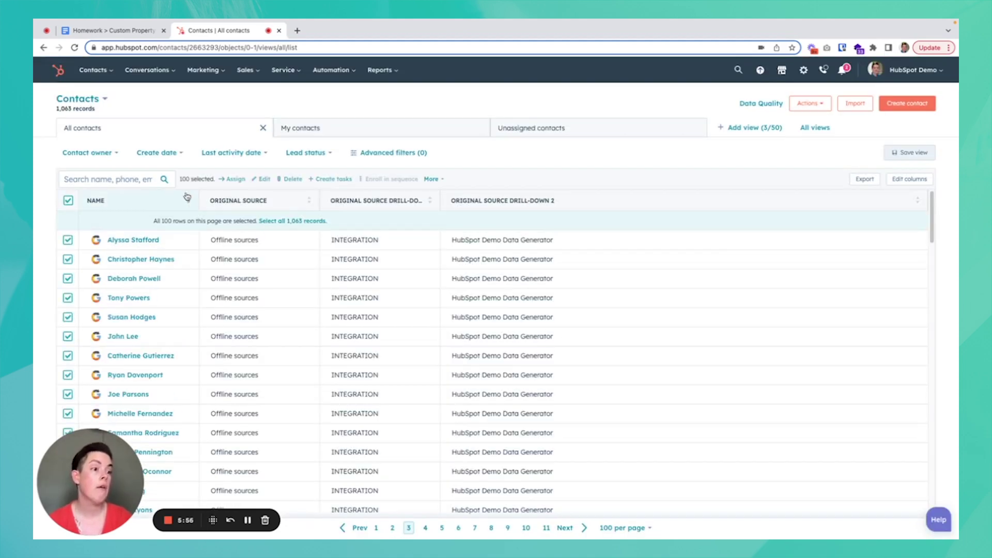
pyautogui.click(262, 178)
pyautogui.click(445, 157)
pyautogui.write('cont')
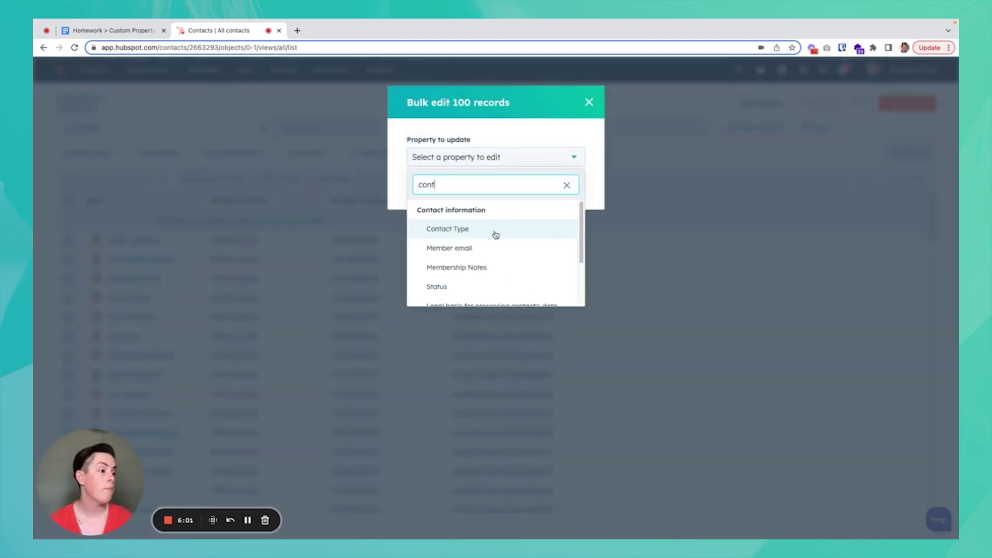
pyautogui.click(495, 235)
pyautogui.click(454, 202)
pyautogui.click(446, 292)
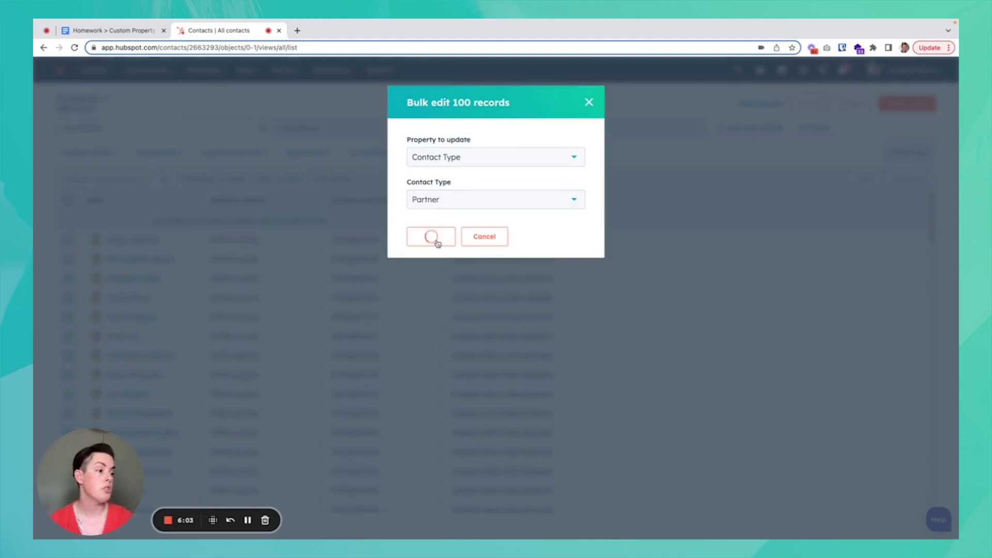
pyautogui.click(434, 237)
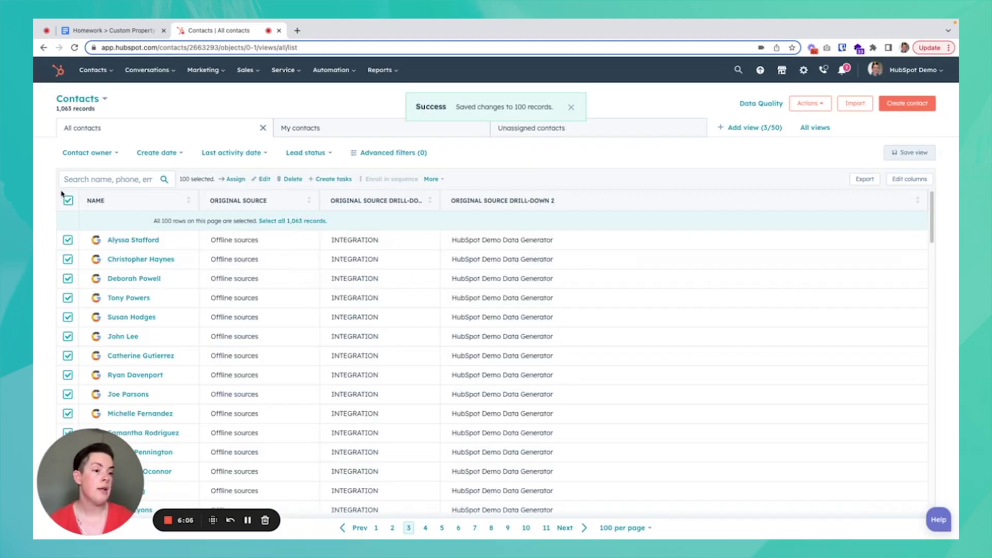
# - Set Contact Type to Job Applicant for all 100 contacts on page 7
pyautogui.click(68, 200)
pyautogui.click(474, 527)
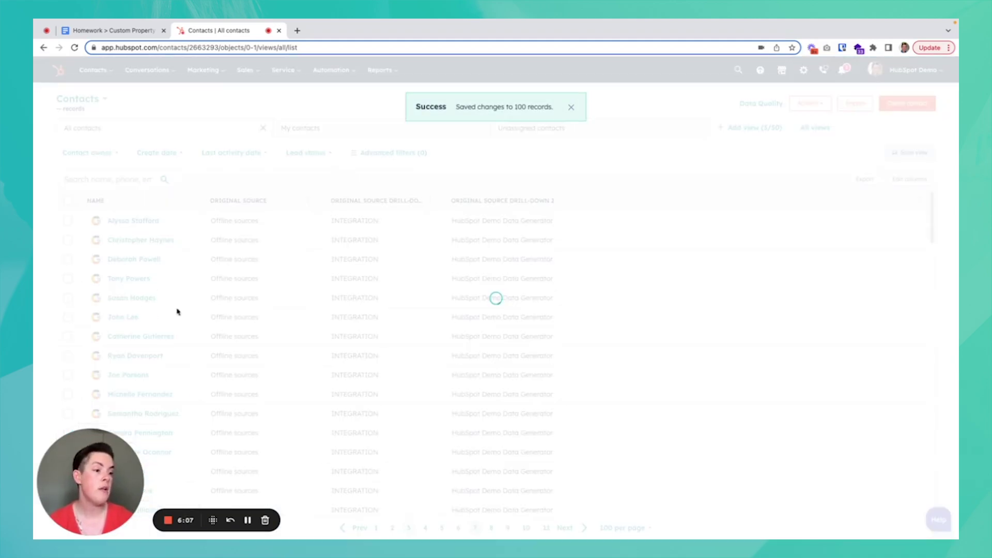
pyautogui.click(68, 200)
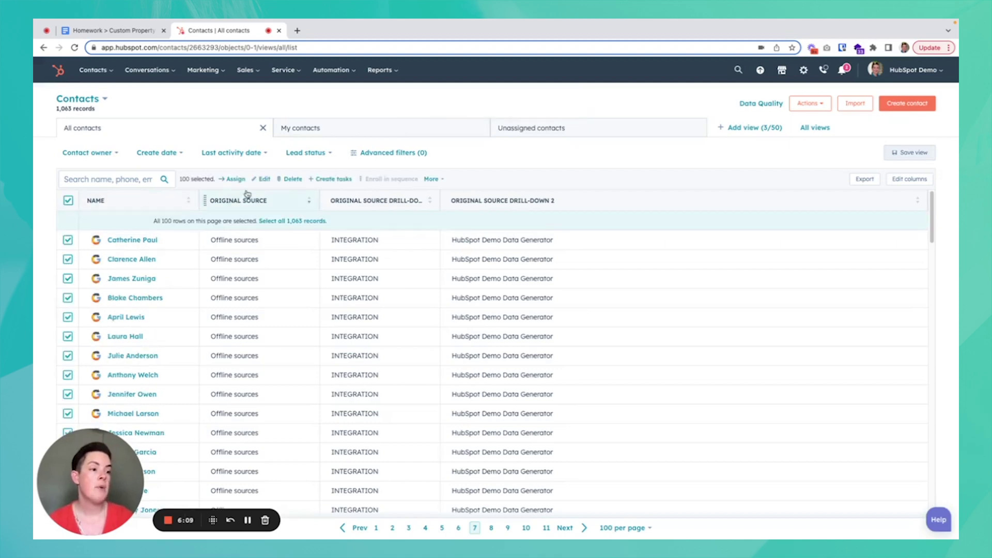
pyautogui.click(264, 179)
pyautogui.click(451, 162)
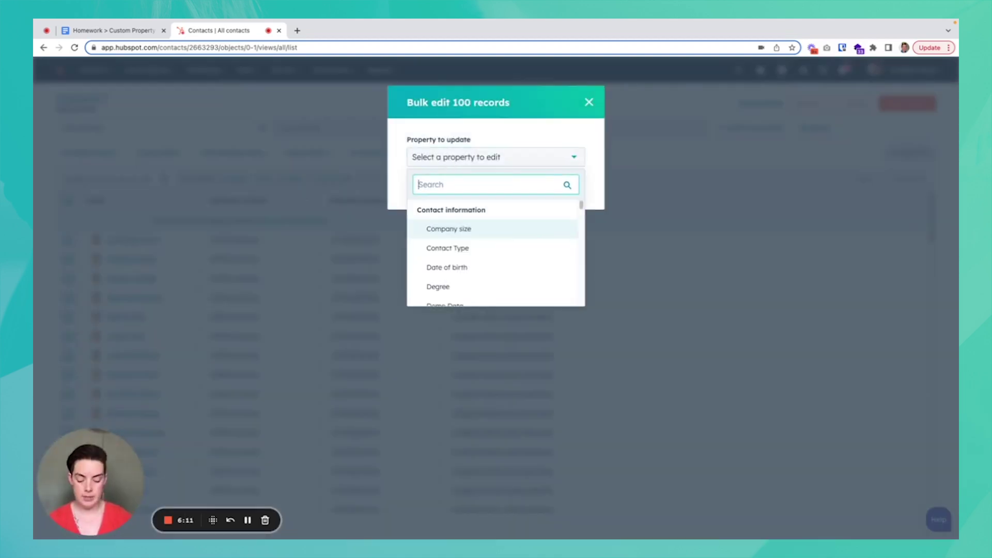
pyautogui.write('cont')
pyautogui.click(462, 231)
pyautogui.click(458, 202)
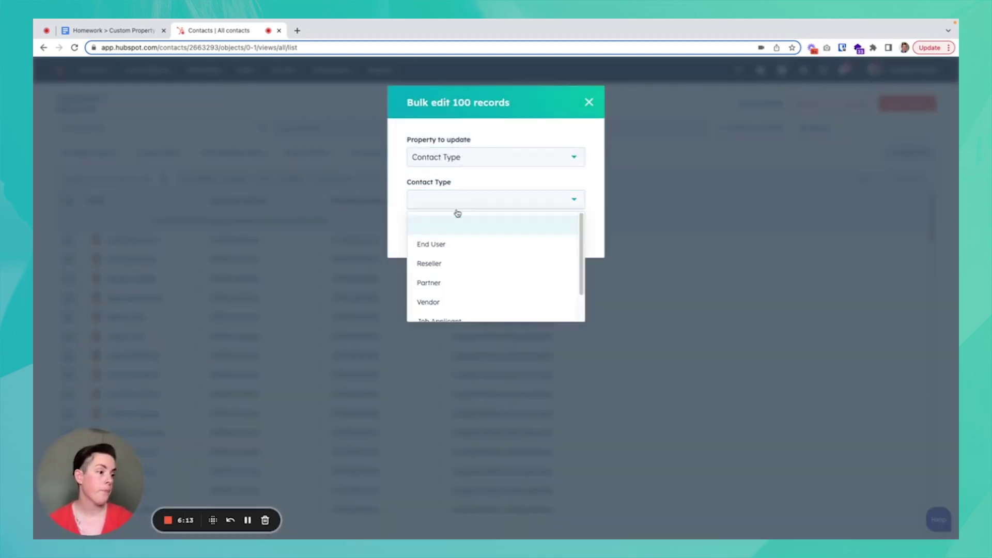
pyautogui.scroll(-2, 450, 301)
pyautogui.click(449, 288)
pyautogui.click(432, 237)
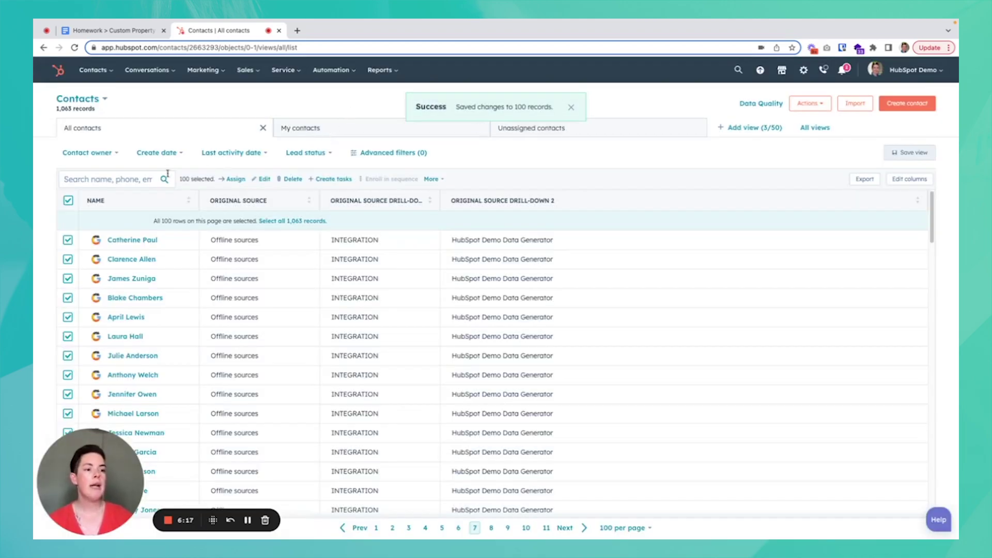
# - Filter all contacts by Contact Type to show only End User contacts
pyautogui.click(68, 201)
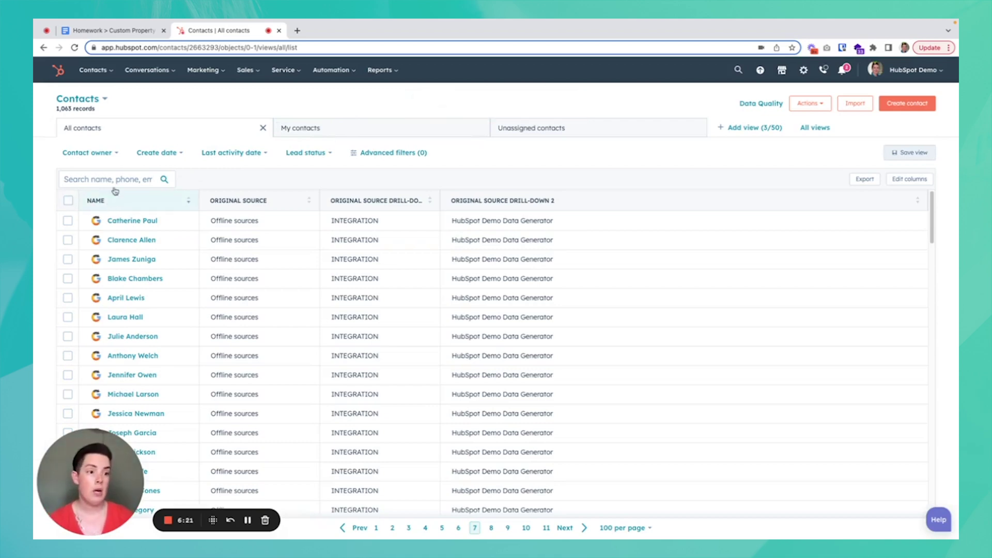
pyautogui.click(399, 153)
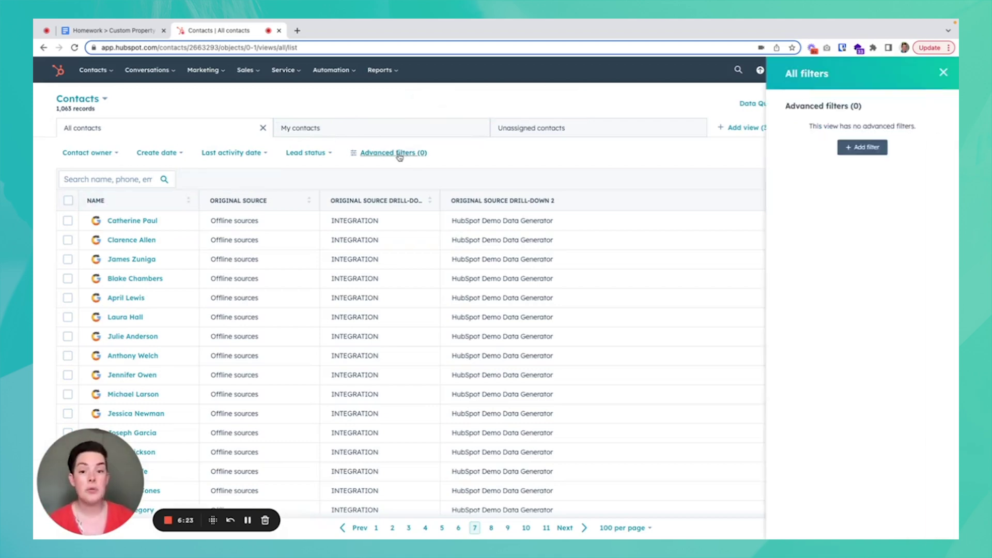
pyautogui.click(885, 147)
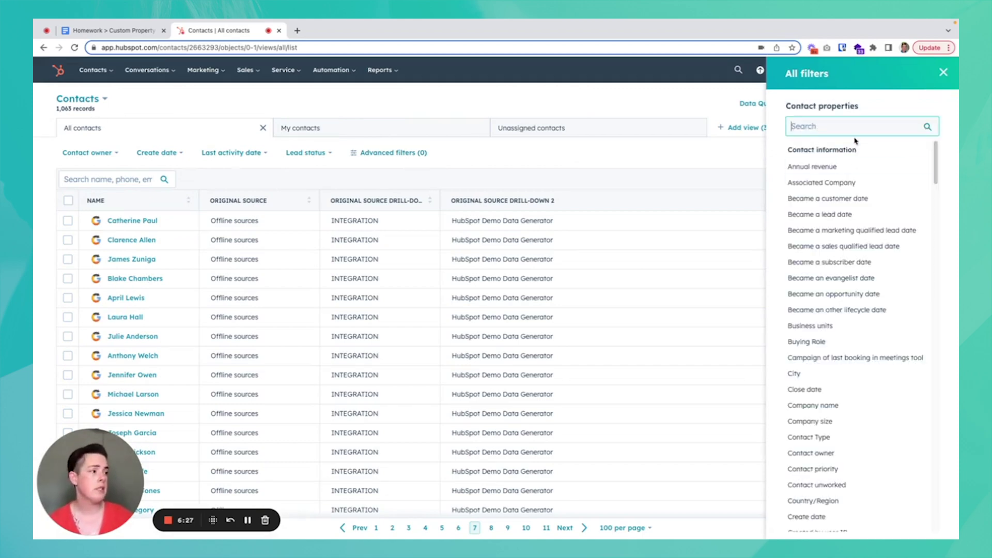
pyautogui.write('contact')
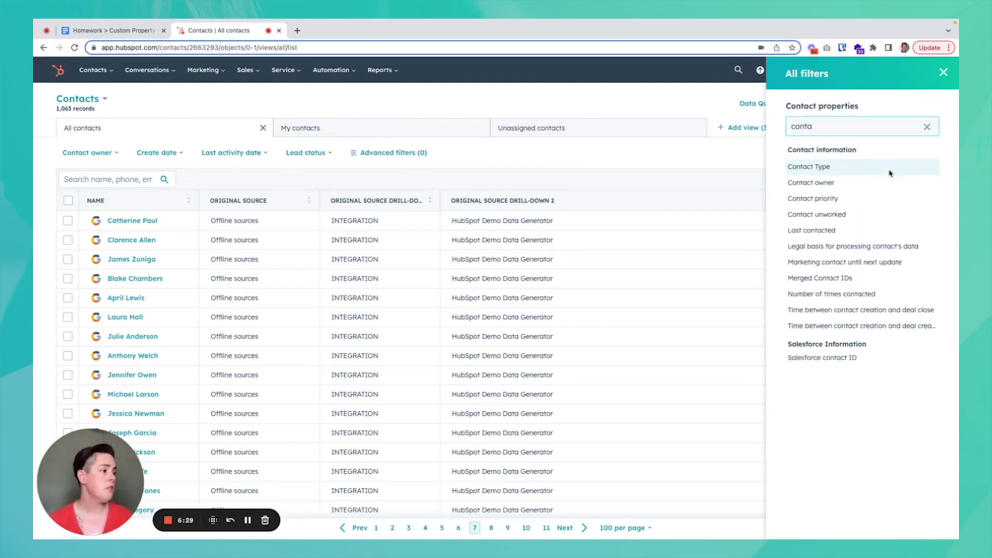
pyautogui.click(890, 170)
pyautogui.click(832, 161)
pyautogui.click(827, 178)
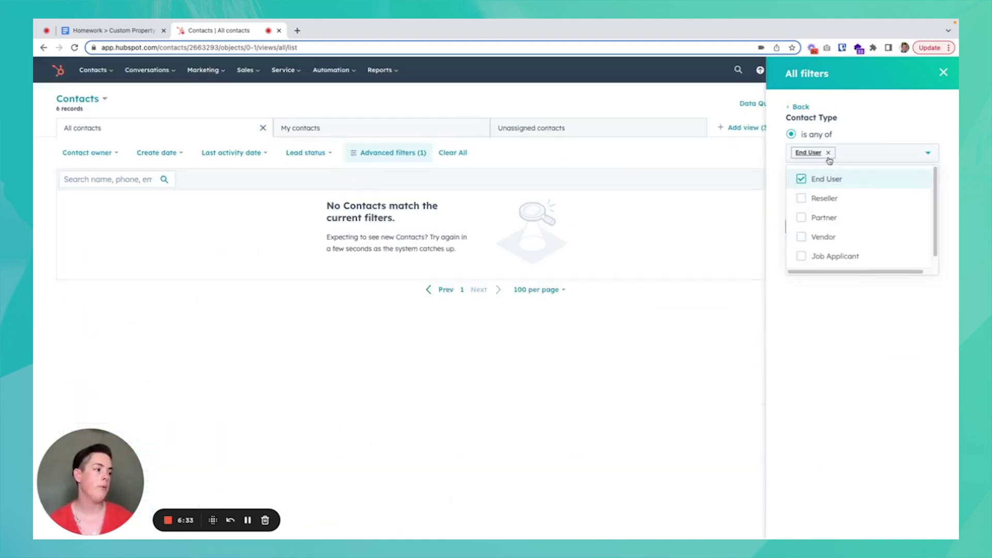
# - Switch the filter value to Partner, then clear it and close the filters panel
pyautogui.click(827, 153)
pyautogui.click(824, 216)
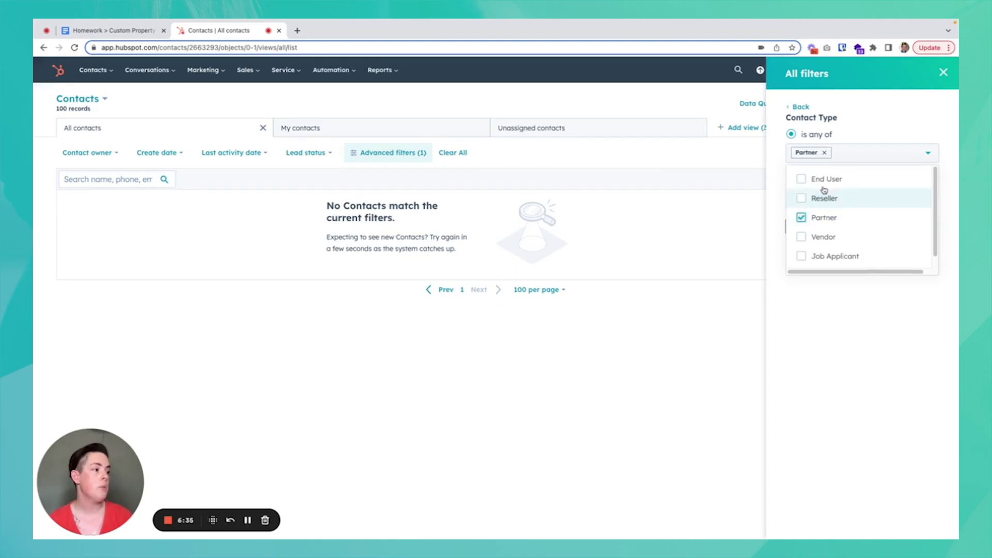
pyautogui.click(823, 154)
pyautogui.click(919, 98)
pyautogui.click(942, 73)
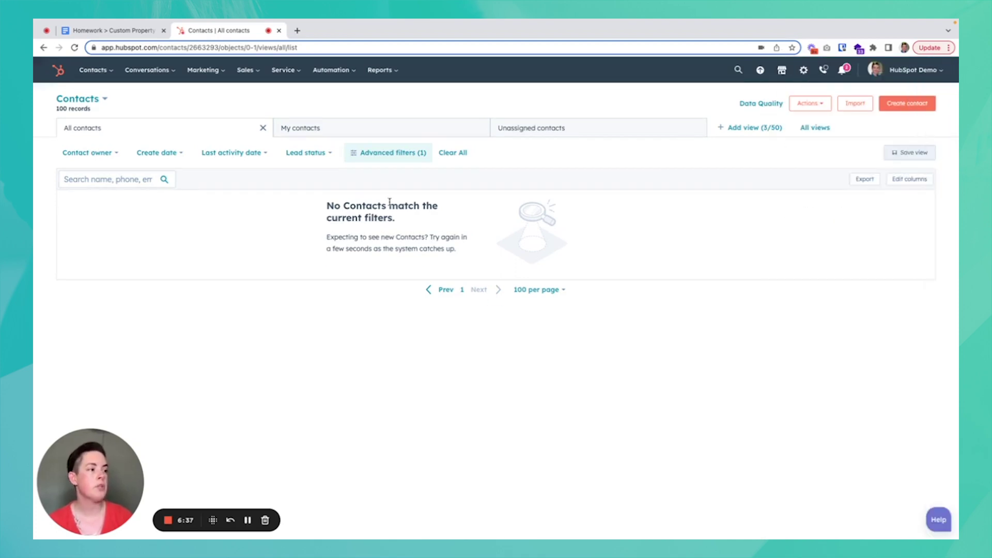
# - Start a new contact list named Partner from the Lists page
pyautogui.moveTo(94, 71)
pyautogui.click(108, 223)
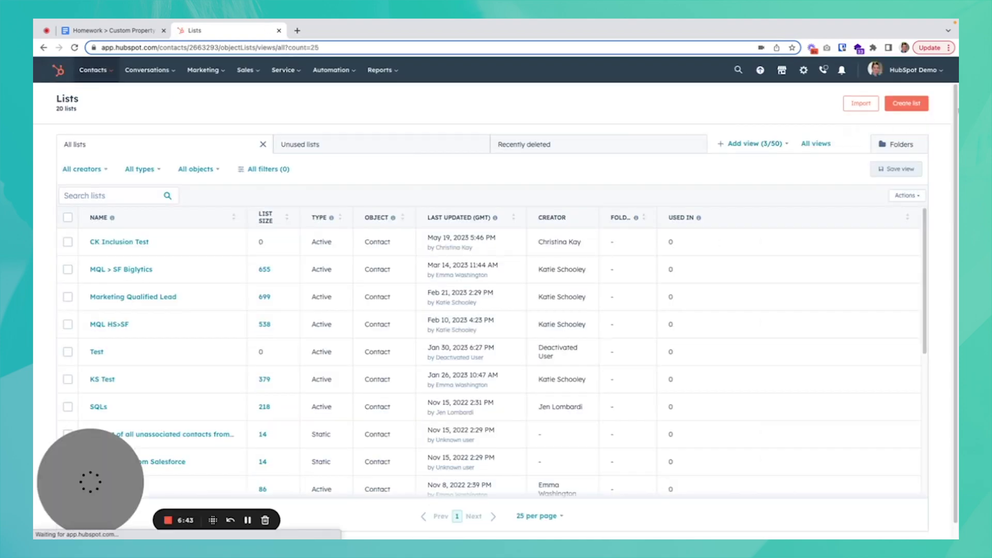
pyautogui.click(918, 106)
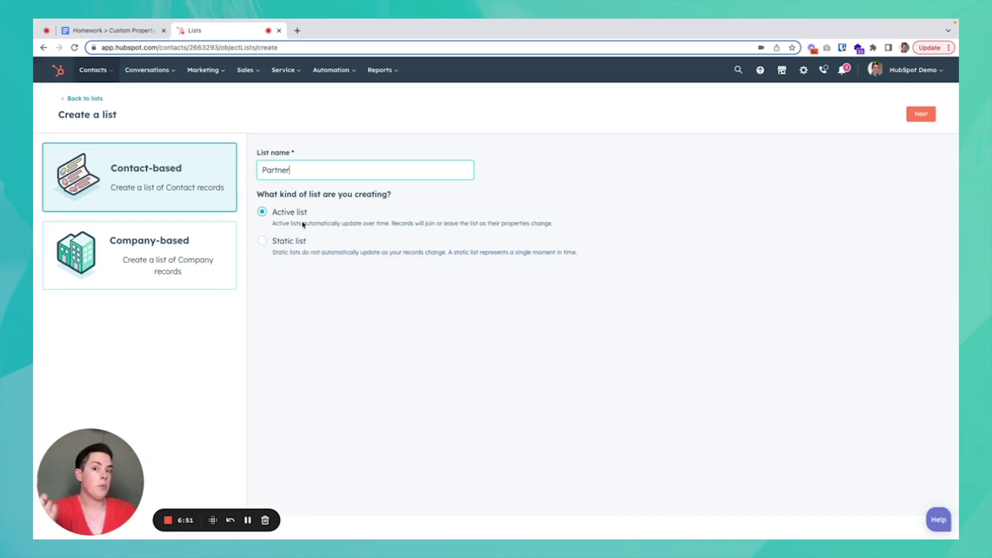
pyautogui.click(921, 114)
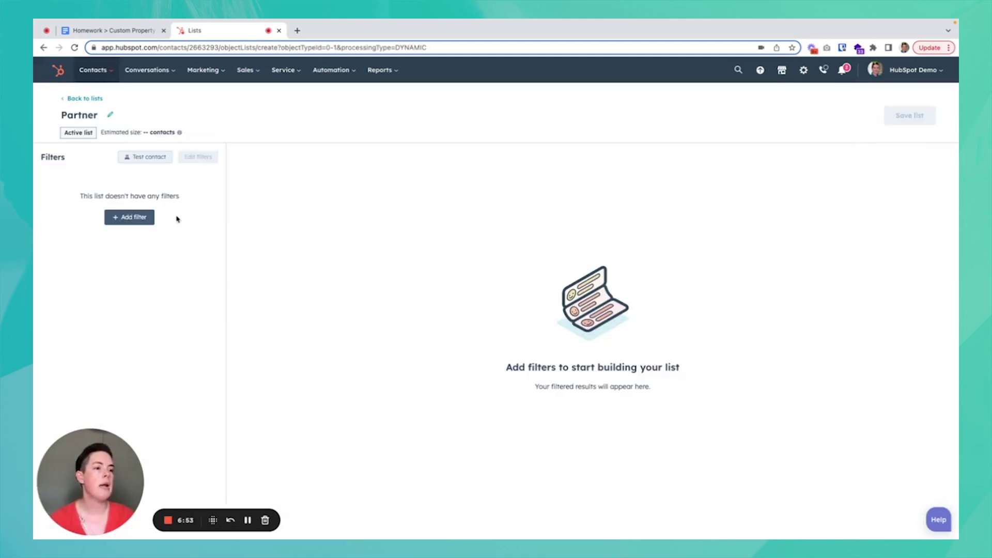
# - Filter the Partner list to Contact Type is any of Partner, and save it
pyautogui.click(109, 214)
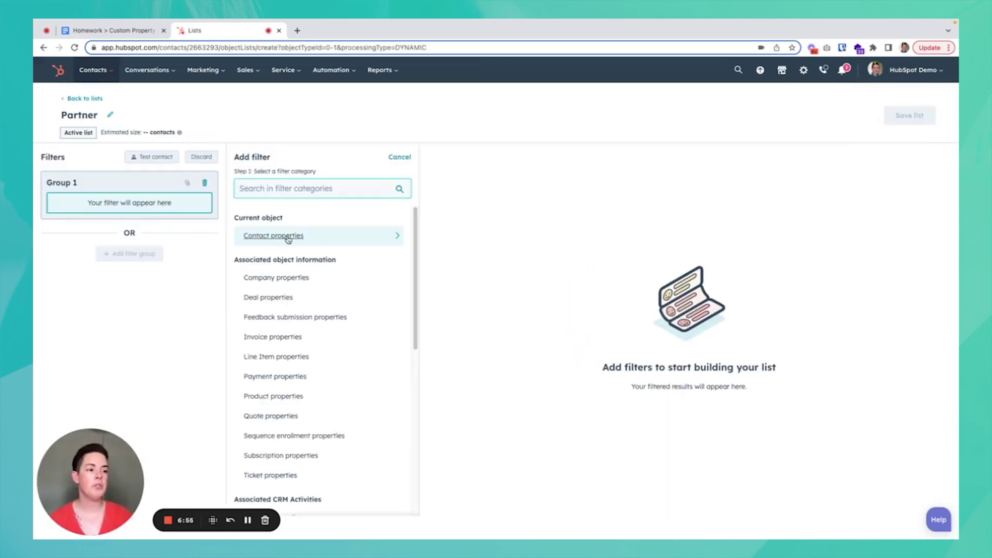
pyautogui.click(290, 234)
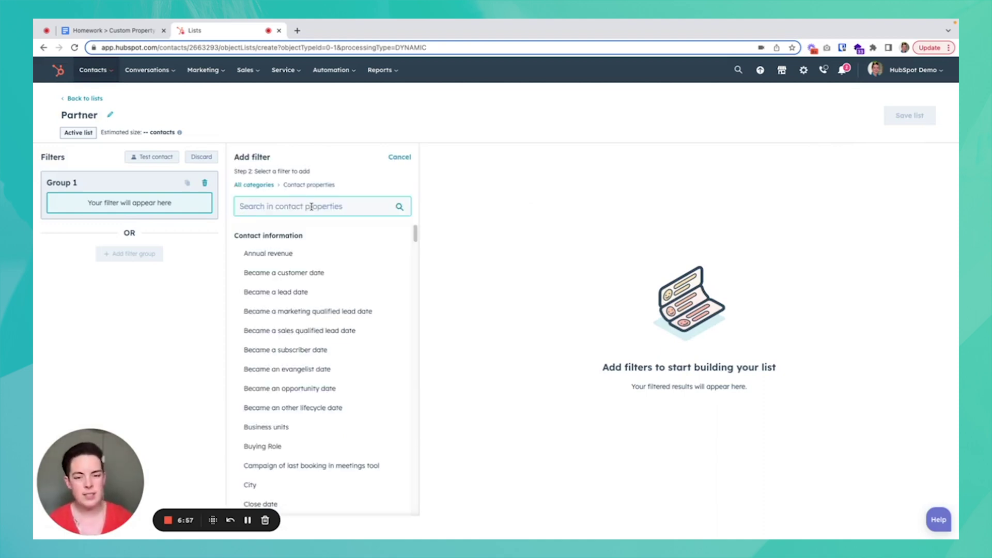
pyautogui.click(311, 206)
pyautogui.write('conta')
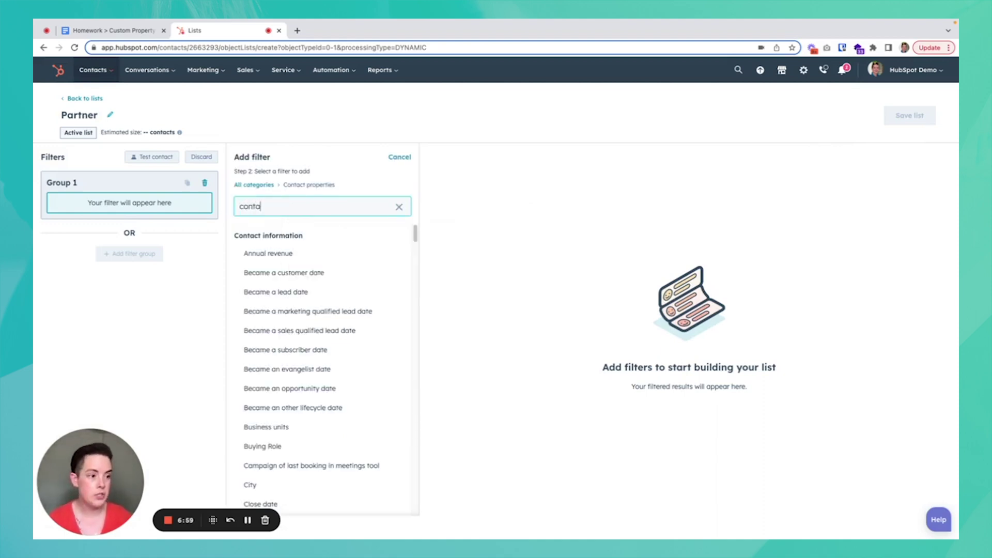
pyautogui.write('ct')
pyautogui.click(298, 254)
pyautogui.click(300, 218)
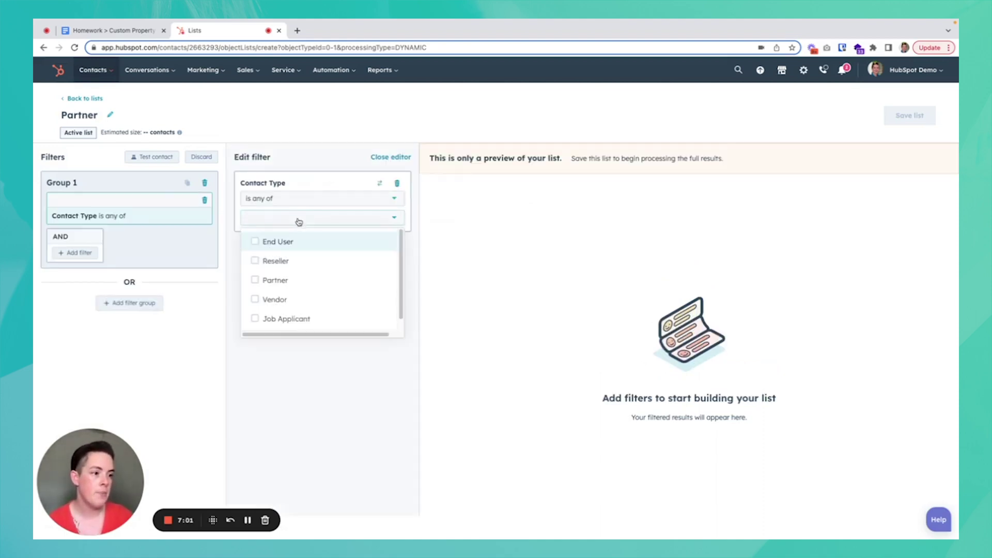
pyautogui.click(294, 281)
pyautogui.click(324, 405)
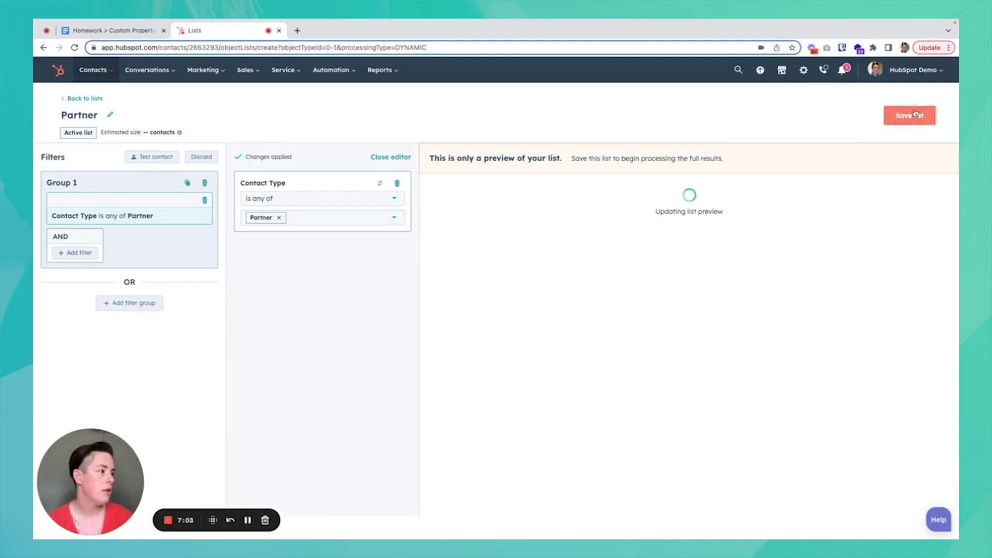
pyautogui.click(916, 116)
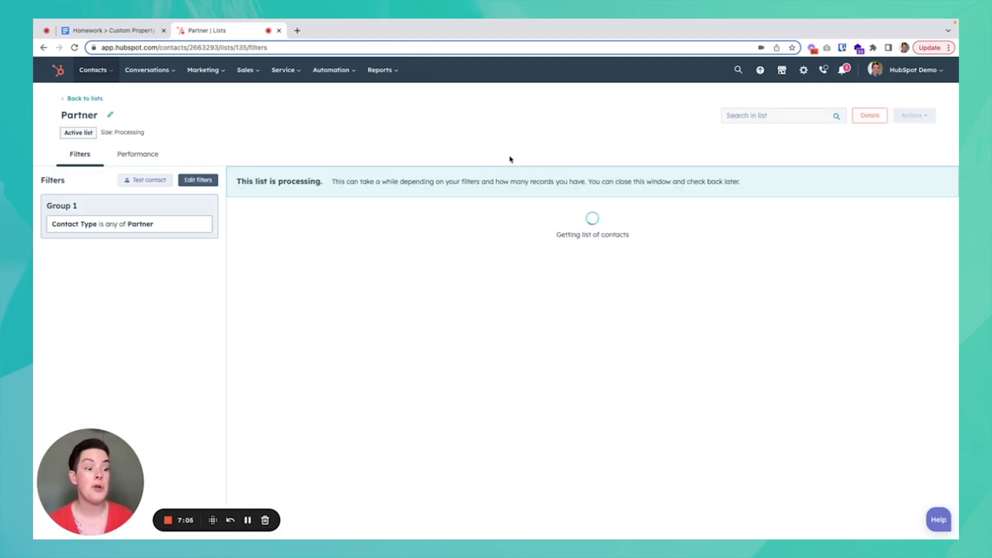
pyautogui.moveTo(86, 73)
pyautogui.click(87, 98)
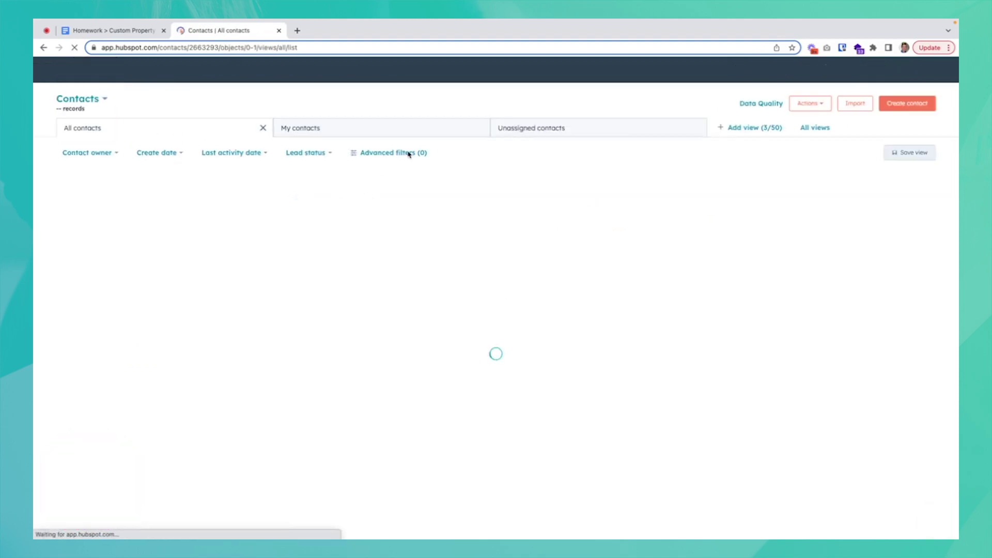
# - Filter All contacts to Contact Type 'is known' after trying End User and Job Applicant
pyautogui.click(406, 154)
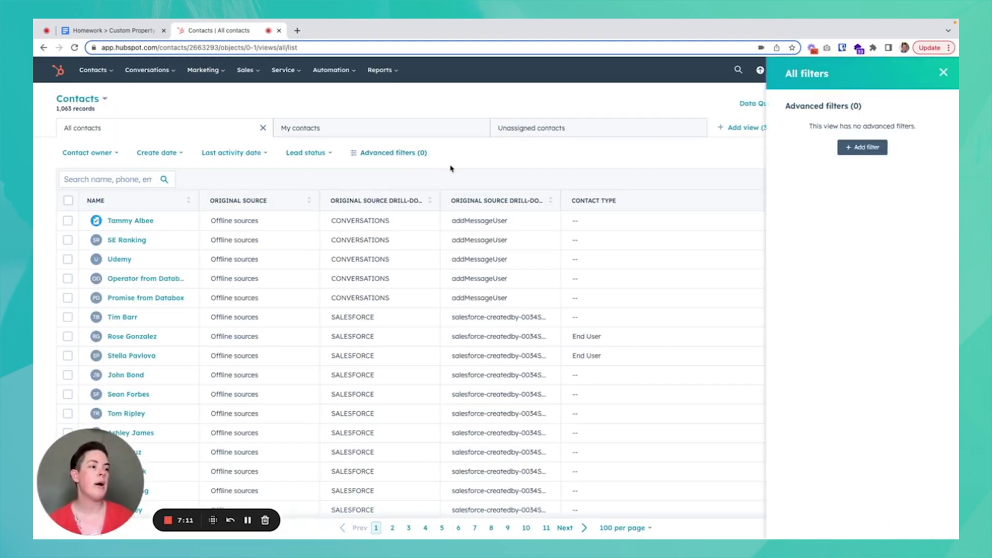
pyautogui.click(870, 148)
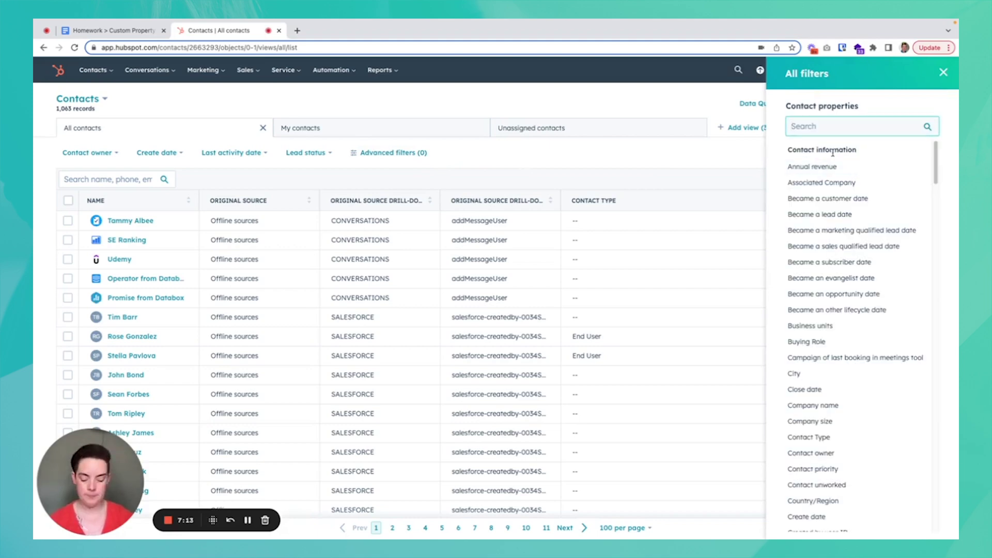
pyautogui.write('conta')
pyautogui.click(816, 167)
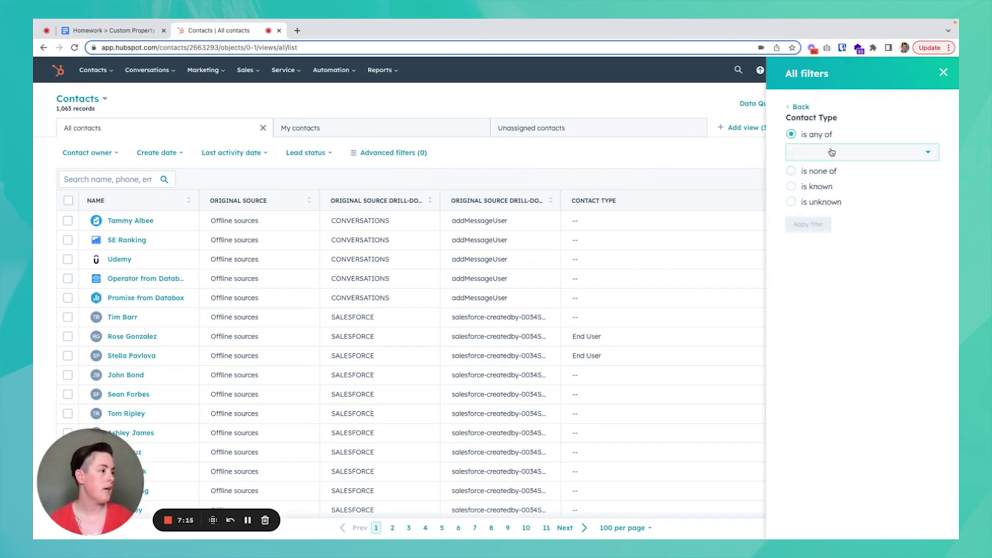
pyautogui.click(832, 152)
pyautogui.click(827, 181)
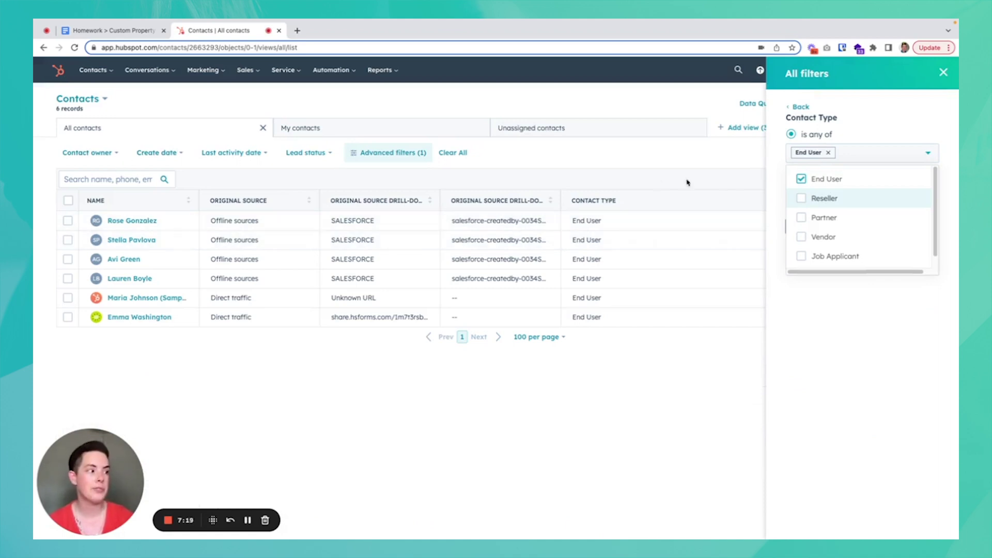
pyautogui.click(832, 159)
pyautogui.click(828, 154)
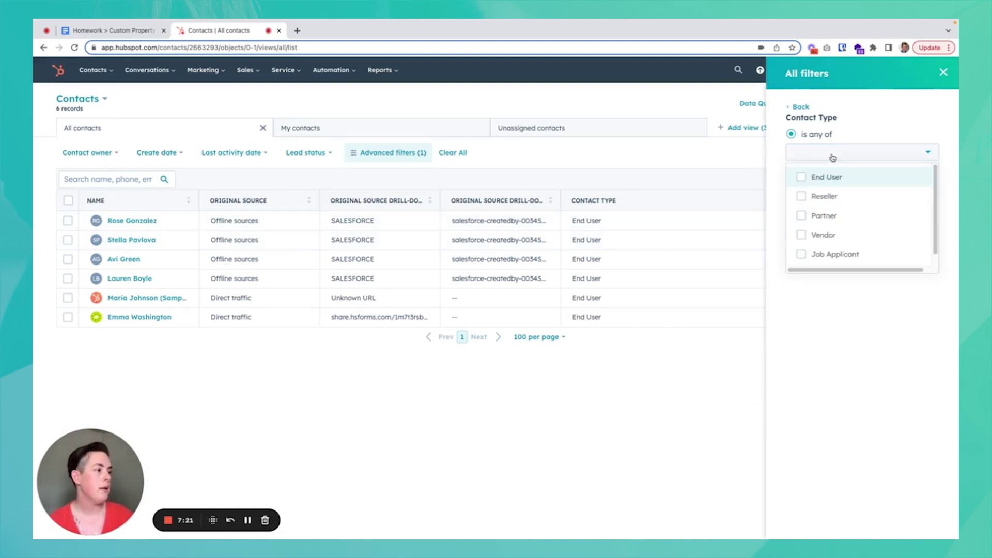
pyautogui.click(826, 258)
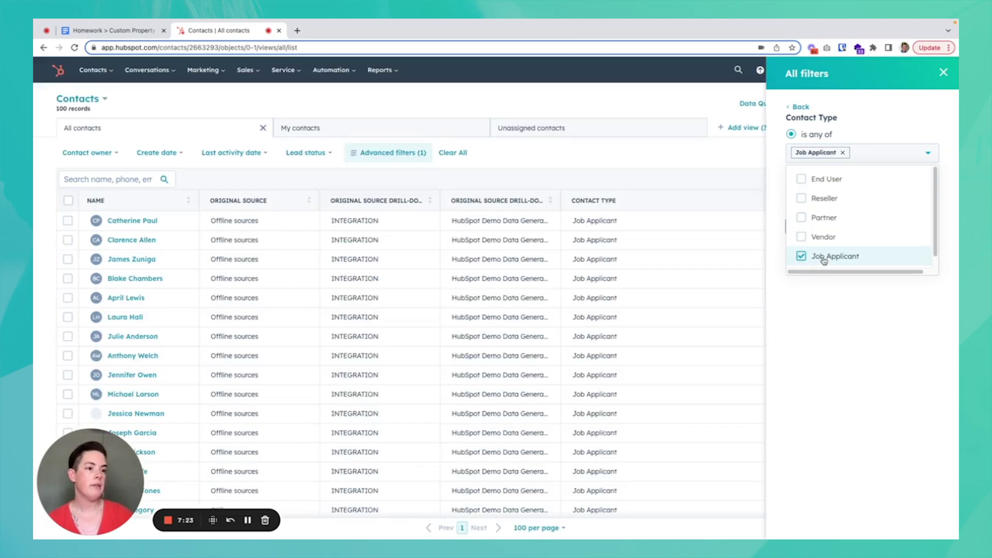
pyautogui.click(843, 153)
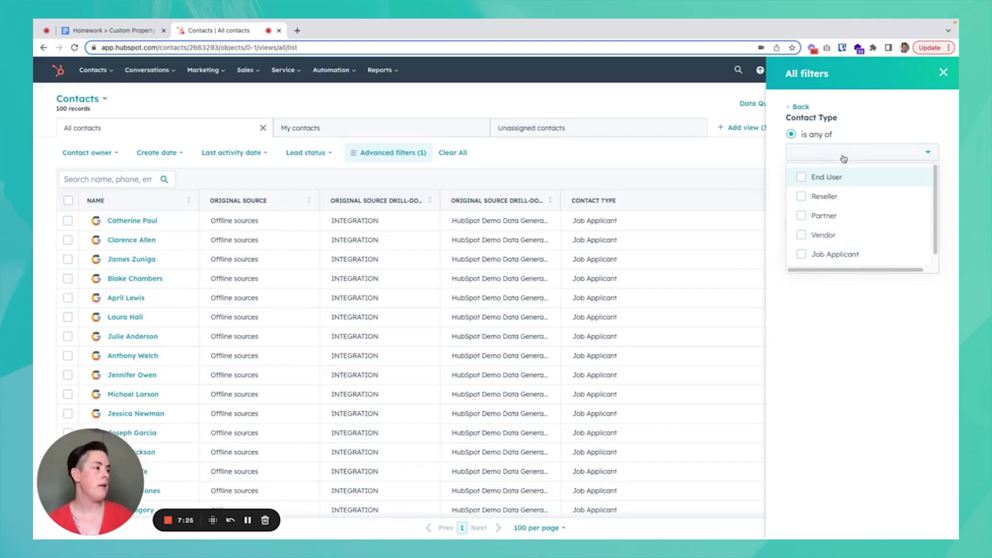
pyautogui.click(814, 187)
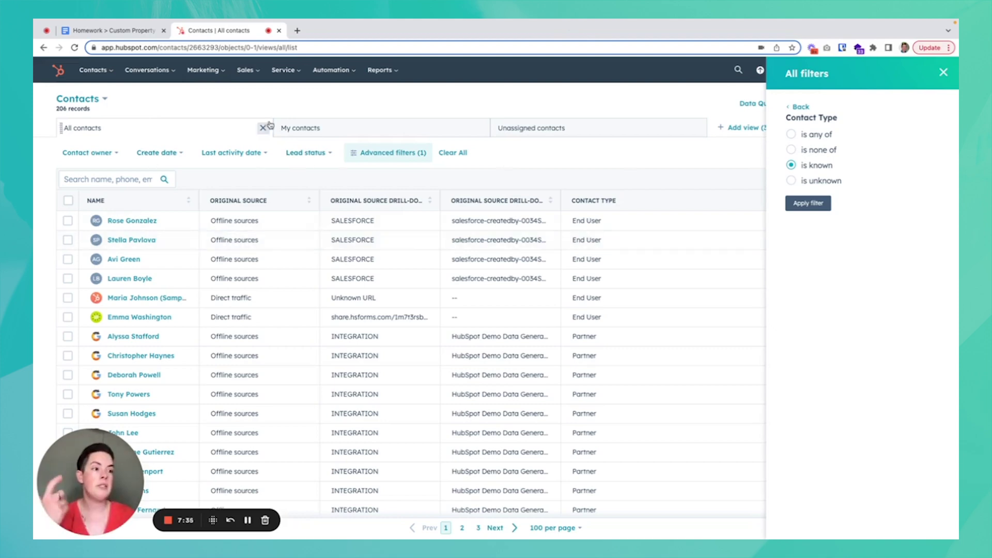
# - Open the first unnamed workflow from the Workflows page for editing
pyautogui.click(332, 72)
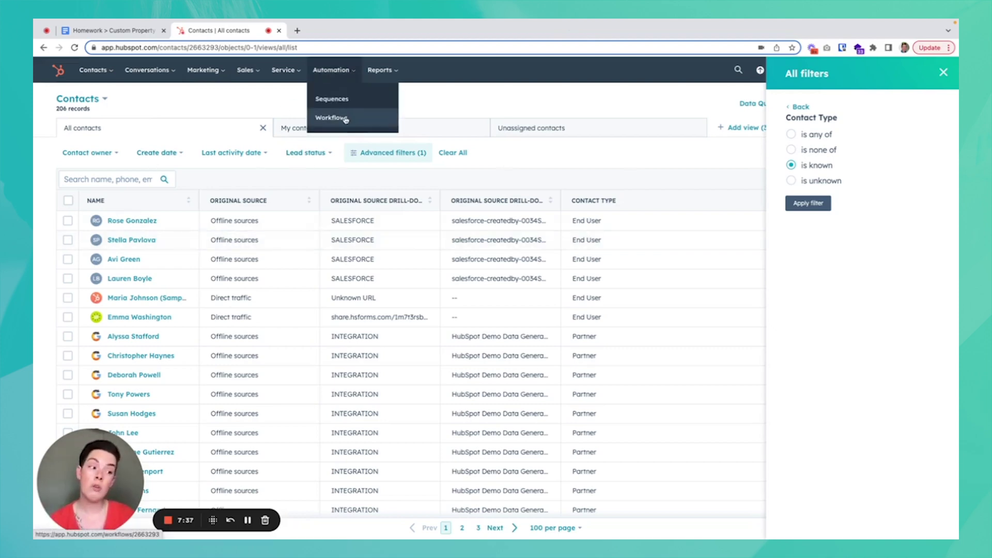
pyautogui.click(346, 119)
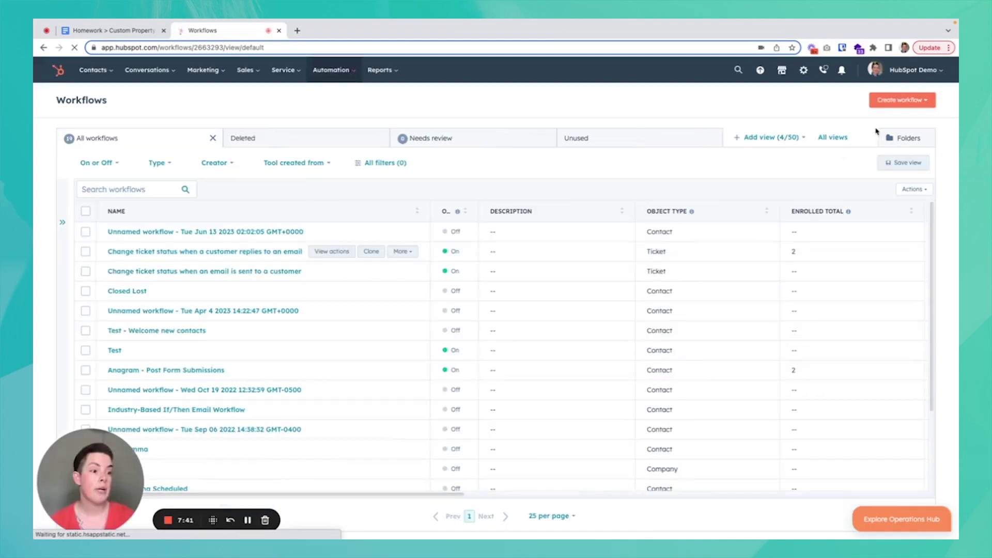
pyautogui.click(345, 234)
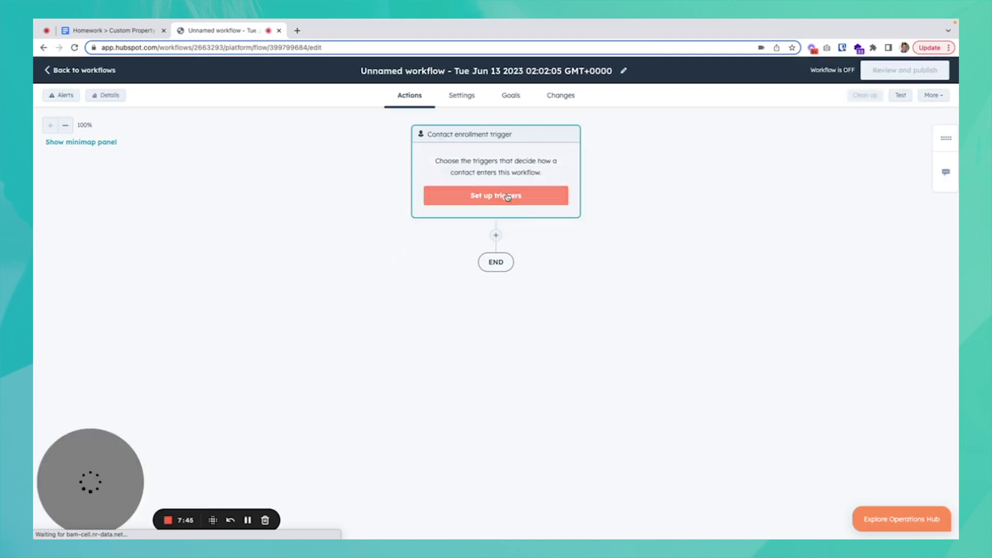
# - Set the enrollment trigger to Contact Type is any of End User or Partner, and save it
pyautogui.click(507, 198)
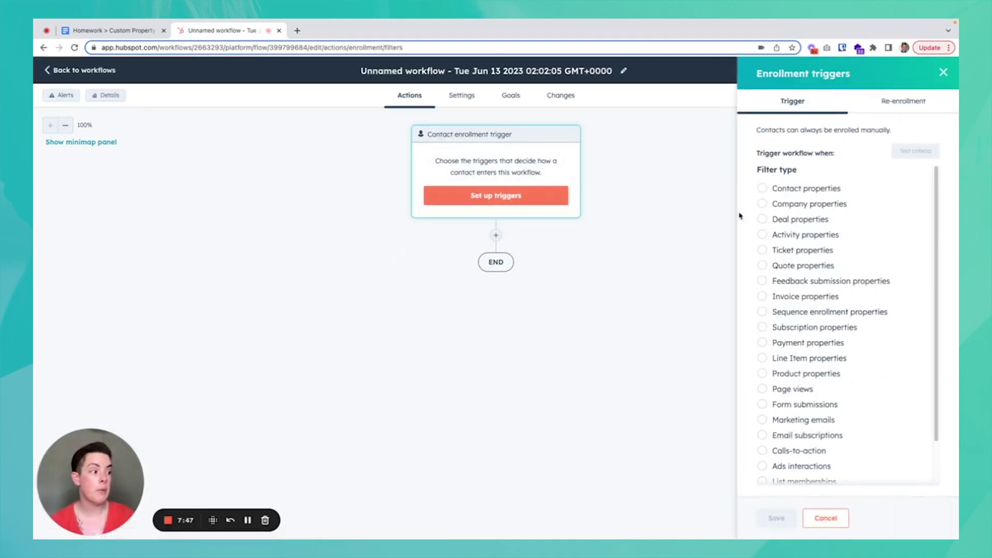
pyautogui.click(785, 189)
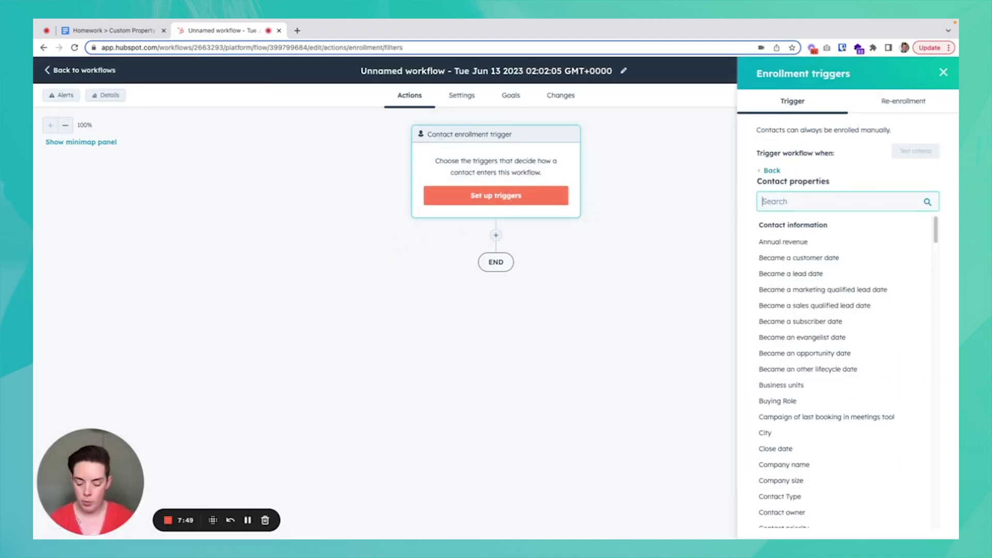
pyautogui.write('contac')
pyautogui.click(796, 242)
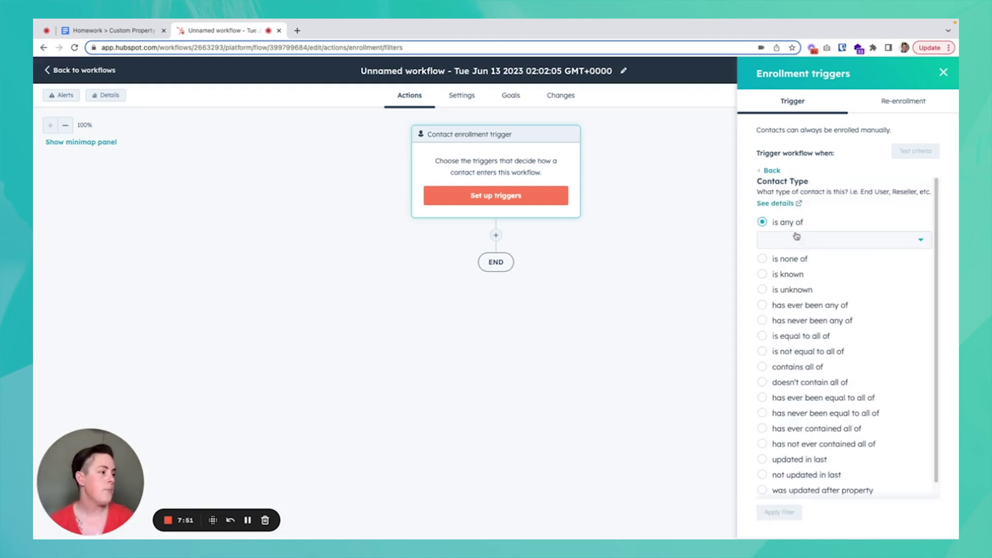
pyautogui.click(796, 240)
pyautogui.click(798, 266)
pyautogui.click(800, 305)
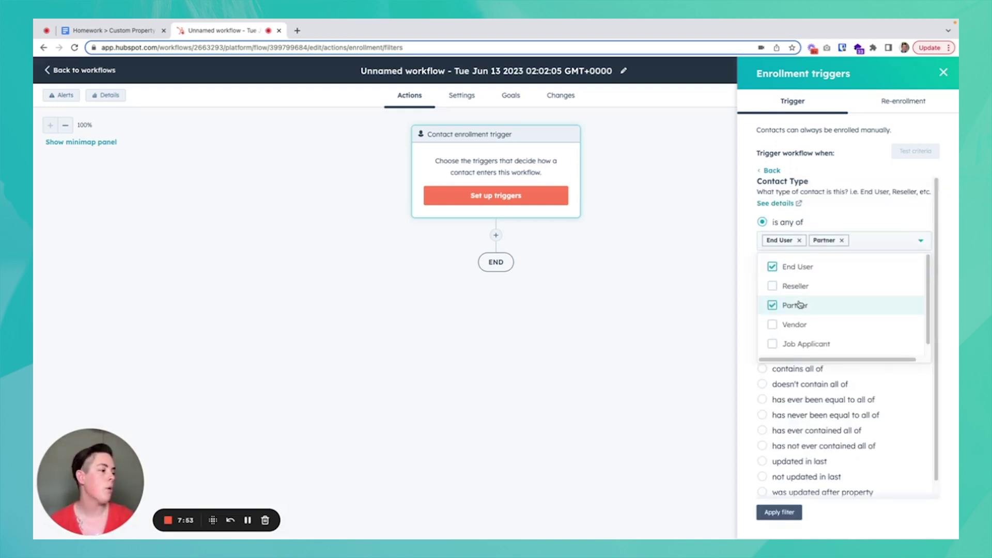
pyautogui.click(786, 520)
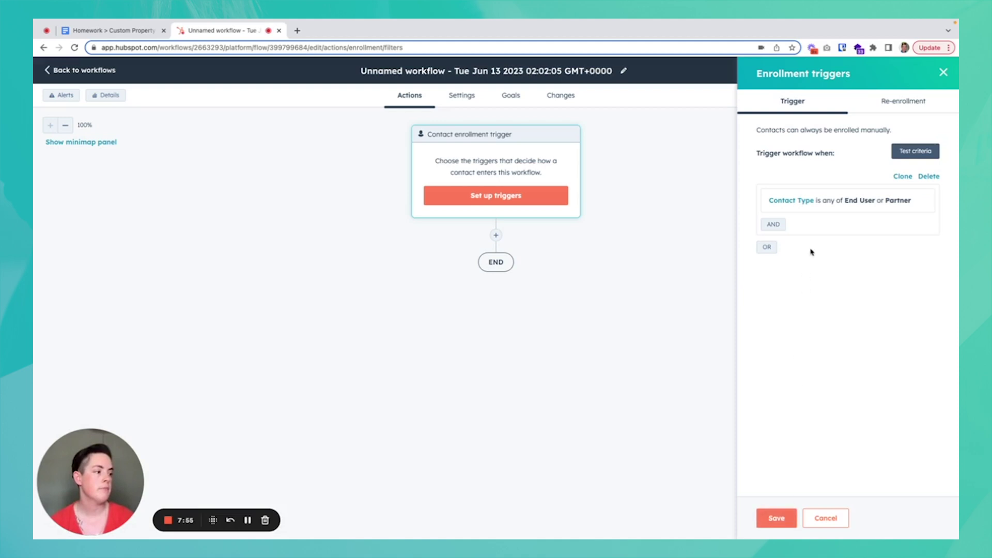
pyautogui.click(772, 518)
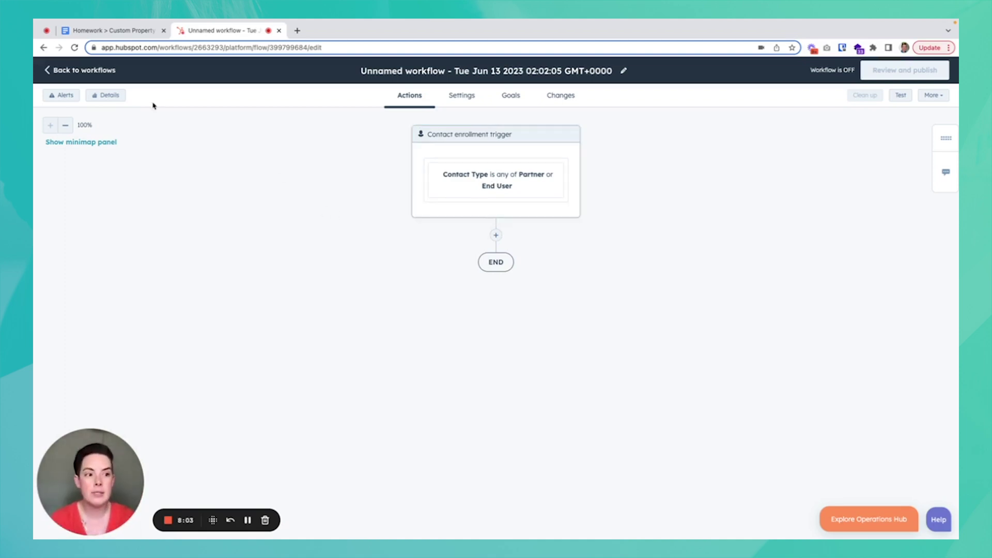
# - Start a new single-object report based on Contacts from the Reports area
pyautogui.click(87, 75)
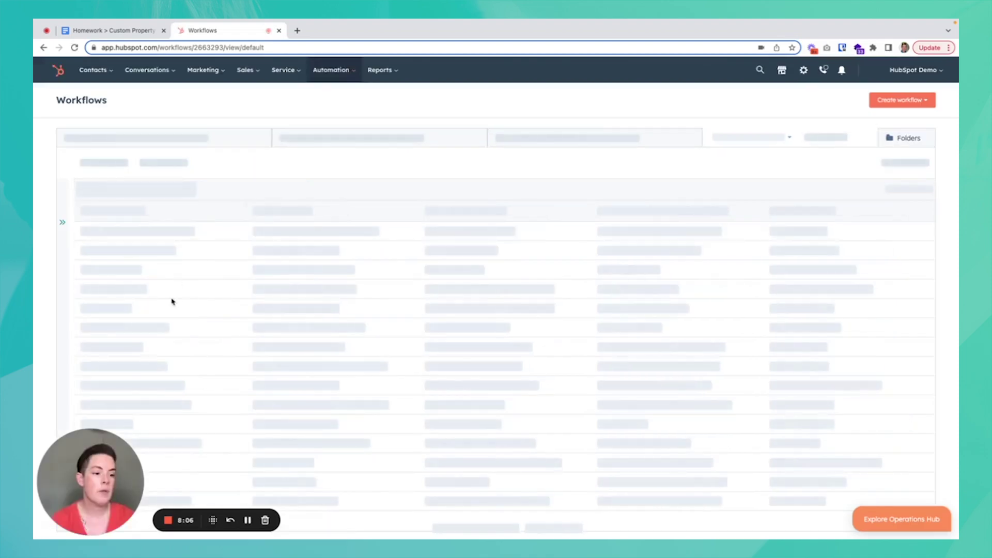
pyautogui.click(381, 70)
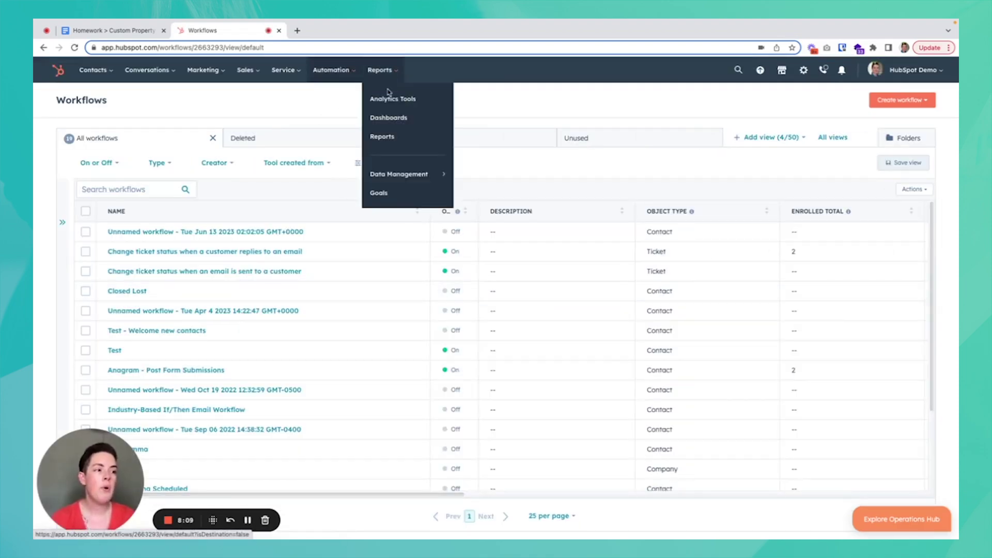
pyautogui.click(401, 140)
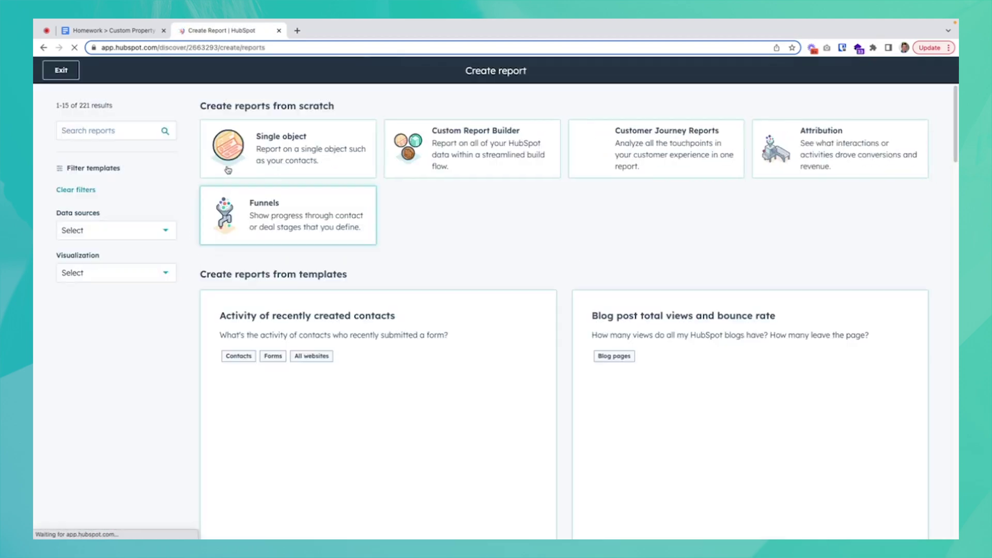
pyautogui.click(208, 176)
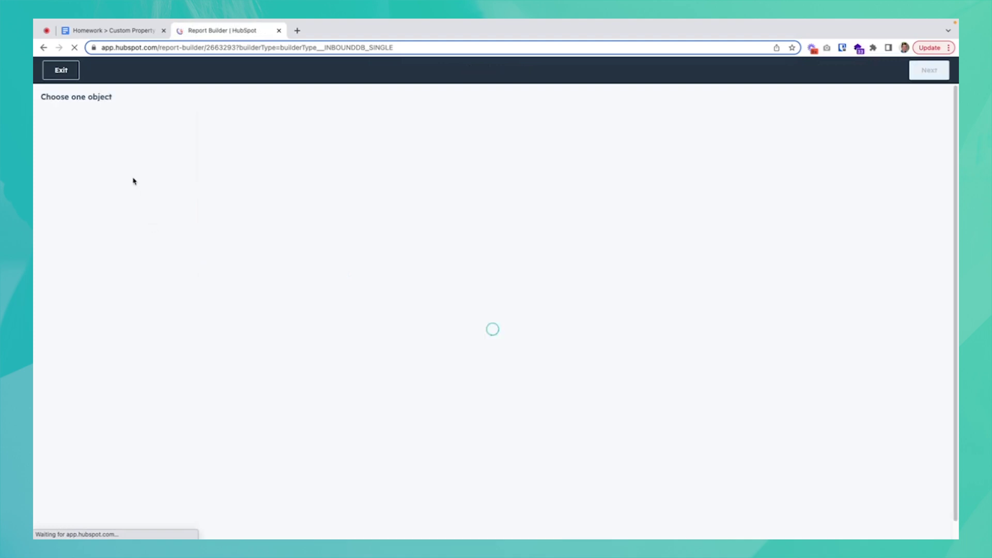
pyautogui.click(70, 118)
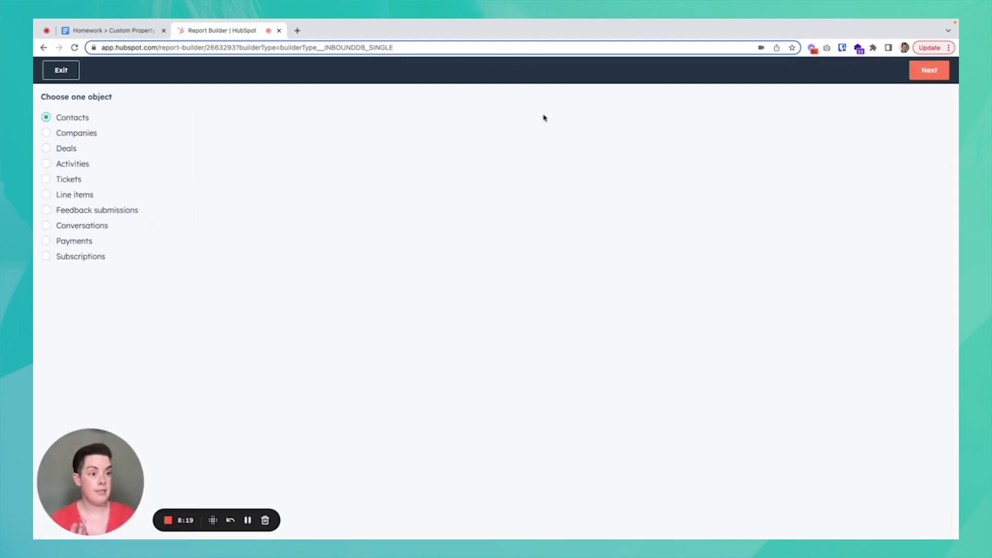
pyautogui.click(935, 73)
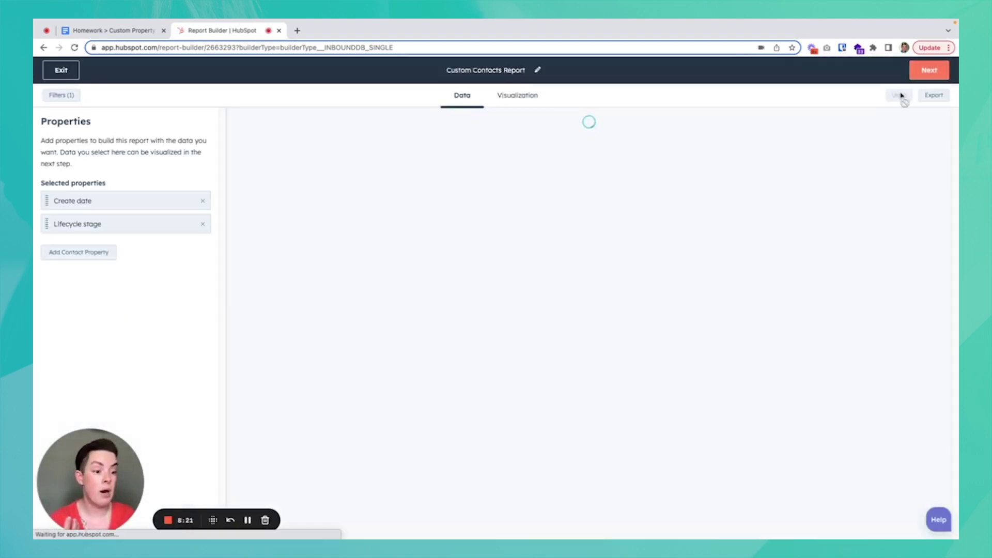
# - Add the Contact Type property and chart it against Count of Contacts as bars
pyautogui.click(92, 256)
pyautogui.write('contact')
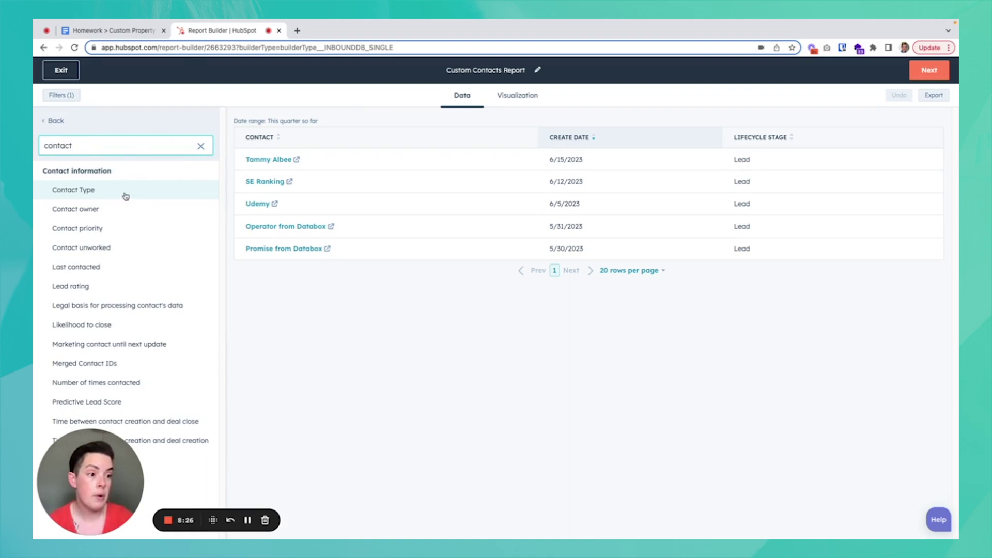
pyautogui.click(124, 194)
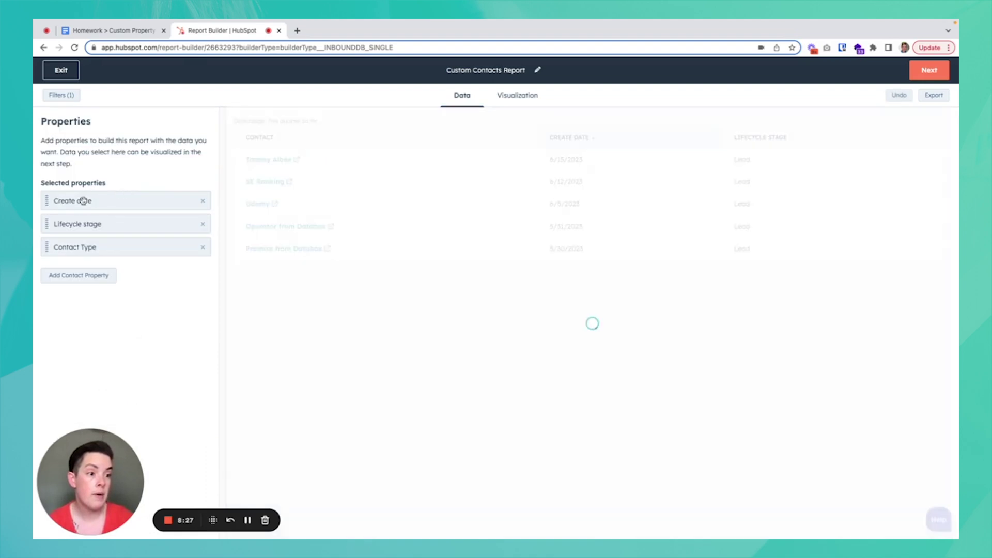
pyautogui.click(517, 99)
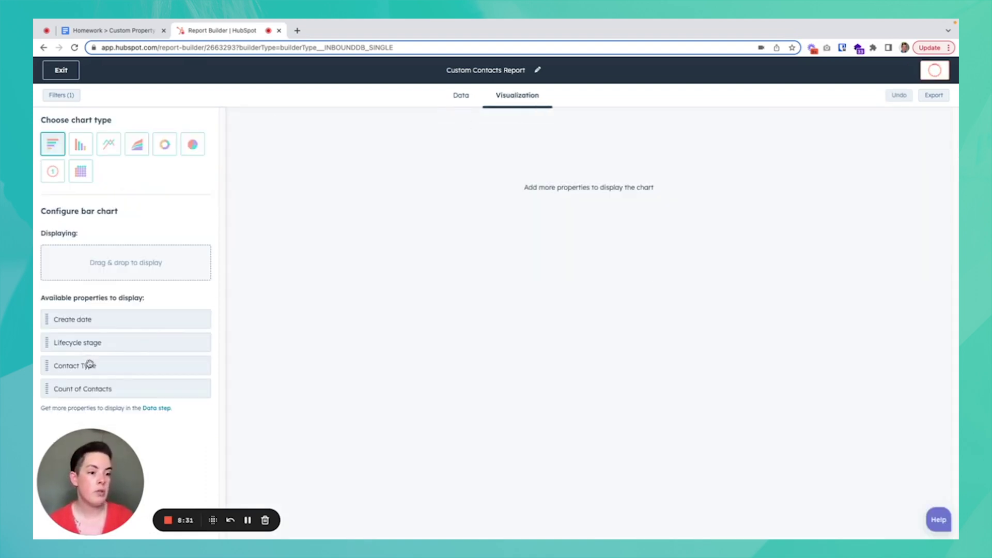
pyautogui.moveTo(88, 361); pyautogui.dragTo(98, 261)
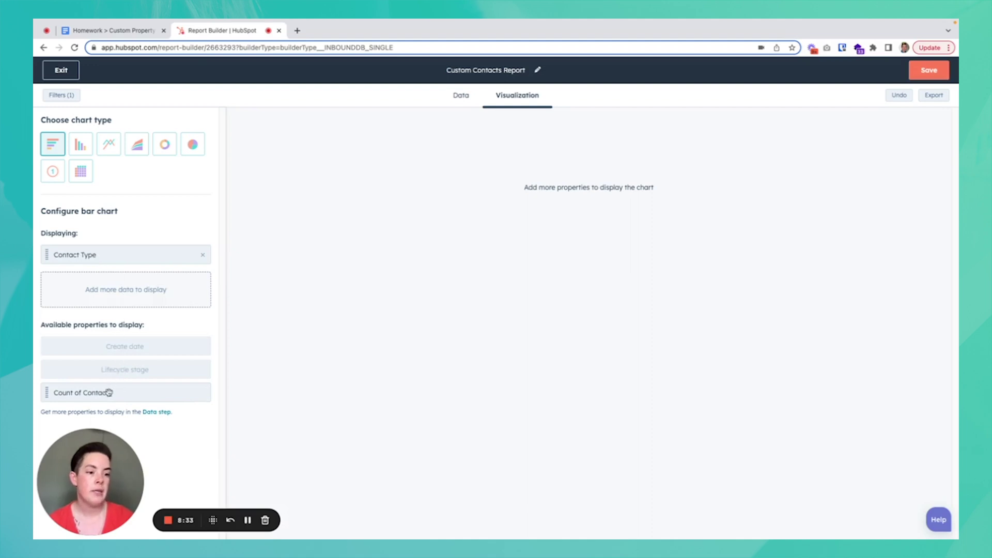
pyautogui.moveTo(107, 392); pyautogui.dragTo(108, 291)
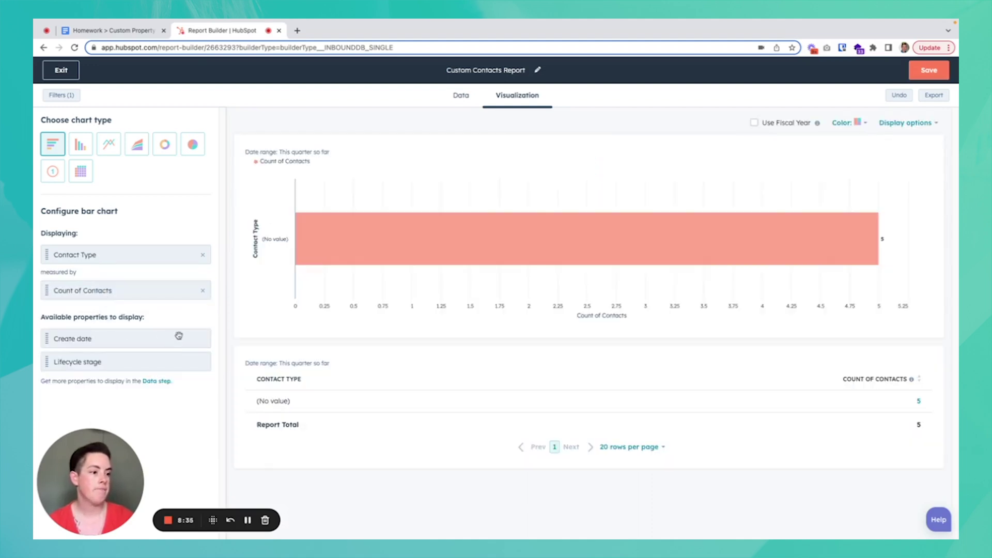
# - Change the report's Create date filter to all time, then exit the report builder
pyautogui.click(62, 97)
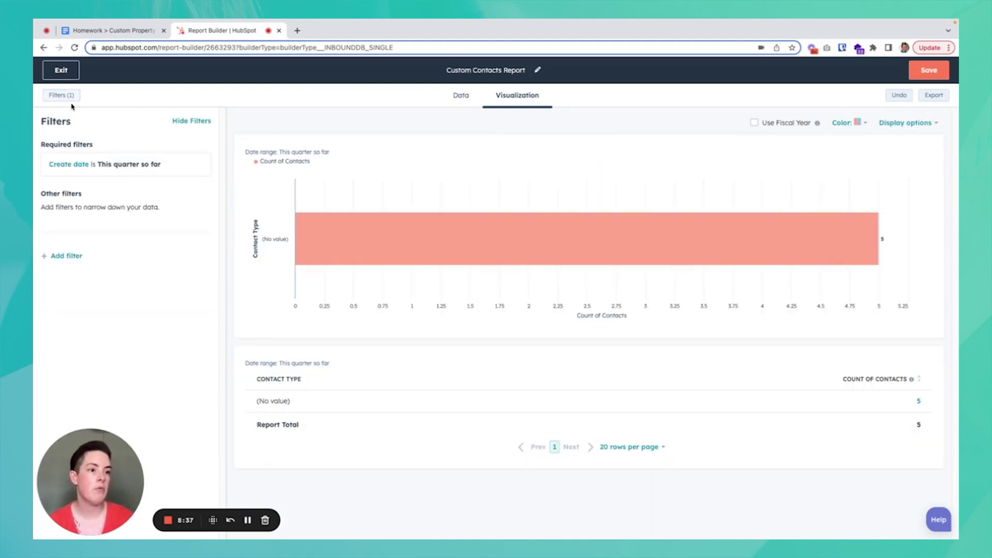
pyautogui.click(120, 166)
pyautogui.click(115, 183)
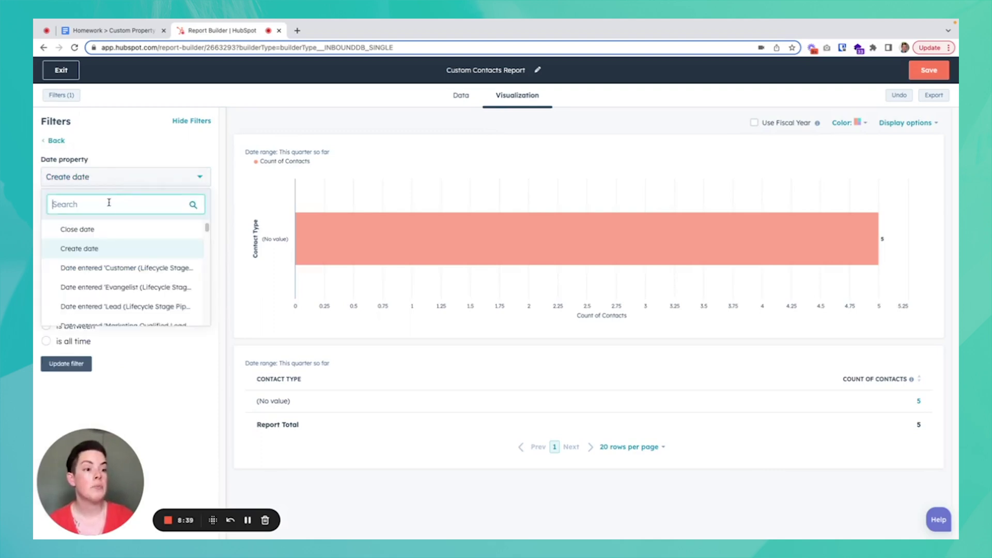
pyautogui.scroll(-10, 107, 270)
pyautogui.scroll(10, 107, 258)
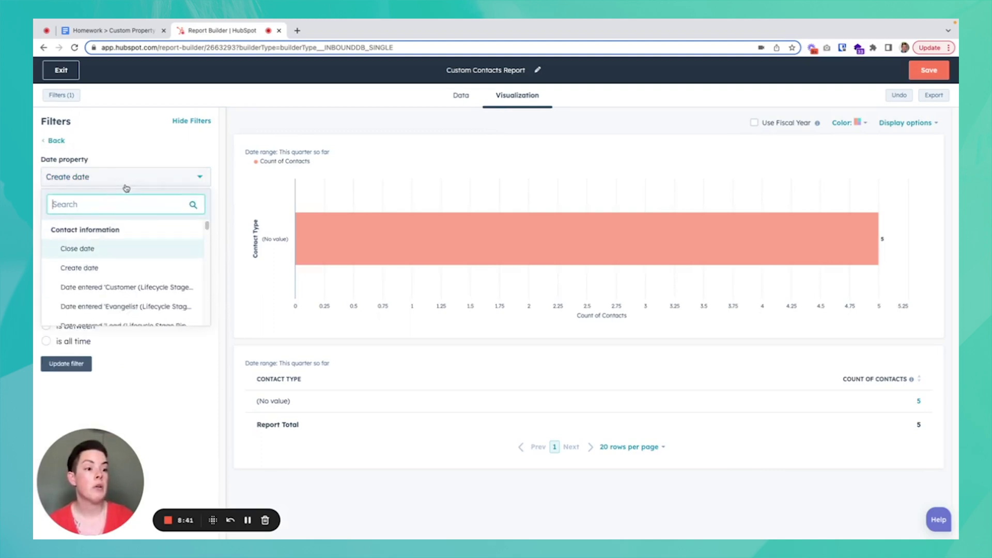
pyautogui.click(124, 184)
pyautogui.click(104, 229)
pyautogui.click(102, 231)
pyautogui.click(84, 345)
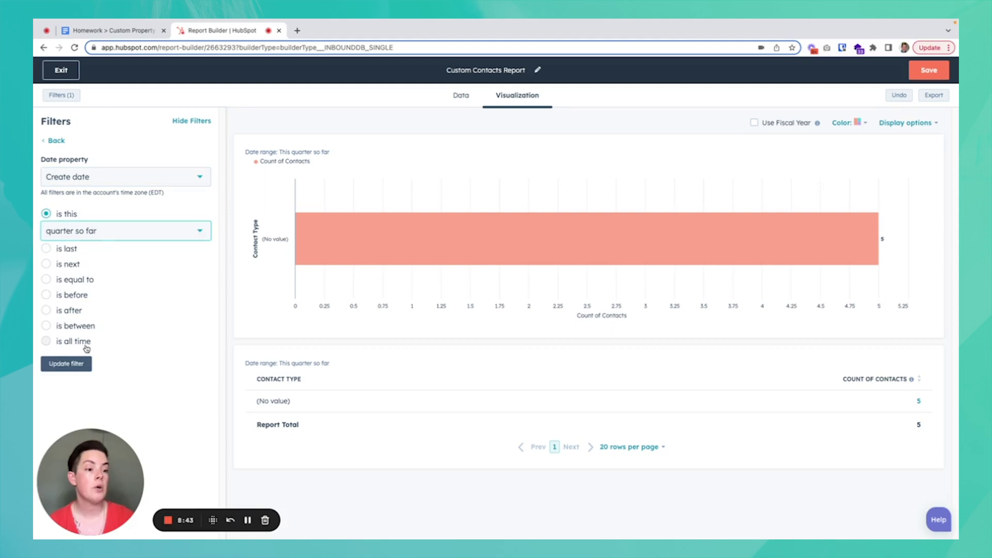
pyautogui.click(84, 347)
pyautogui.moveTo(465, 197)
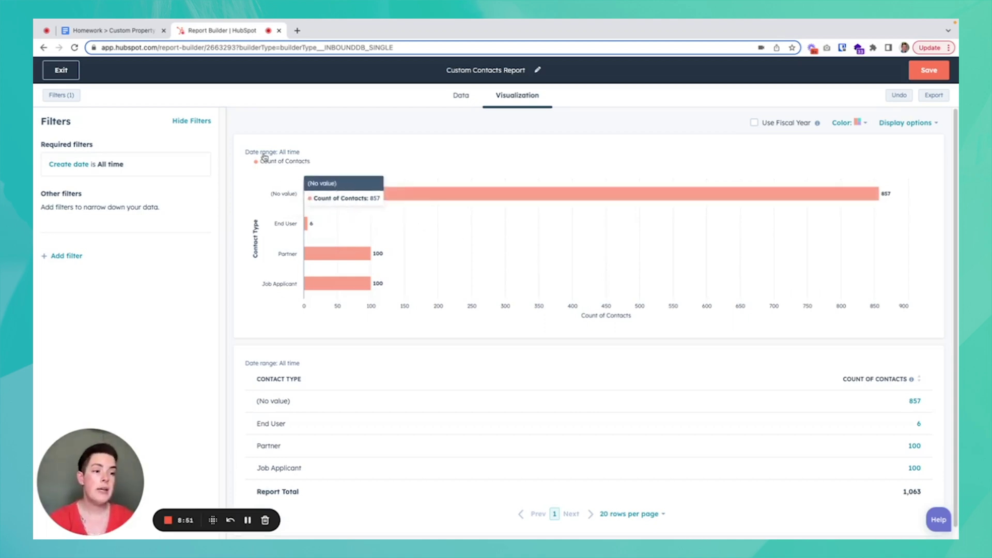
pyautogui.click(69, 73)
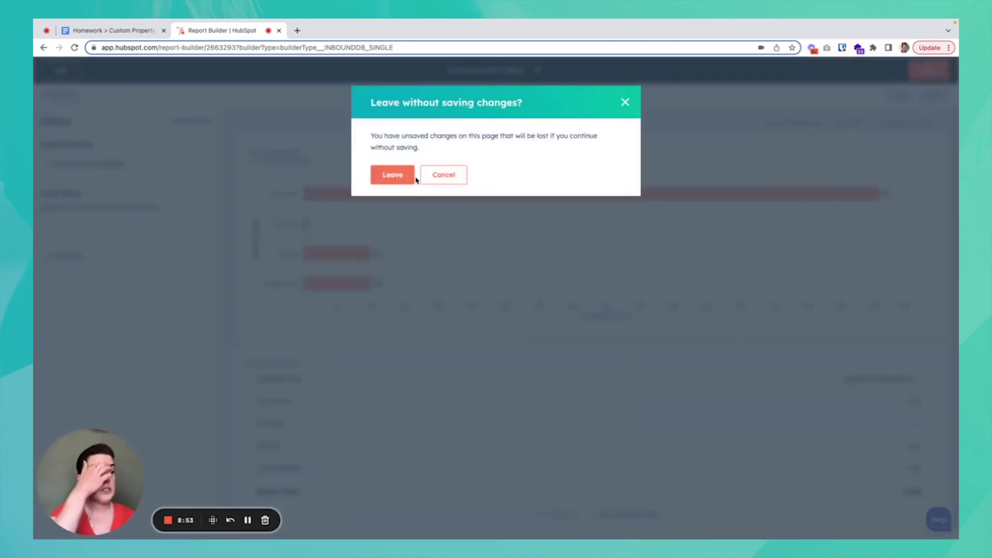
# - Discard the unsaved report and go to Settings > Objects > Contacts > Record Customization
pyautogui.click(394, 177)
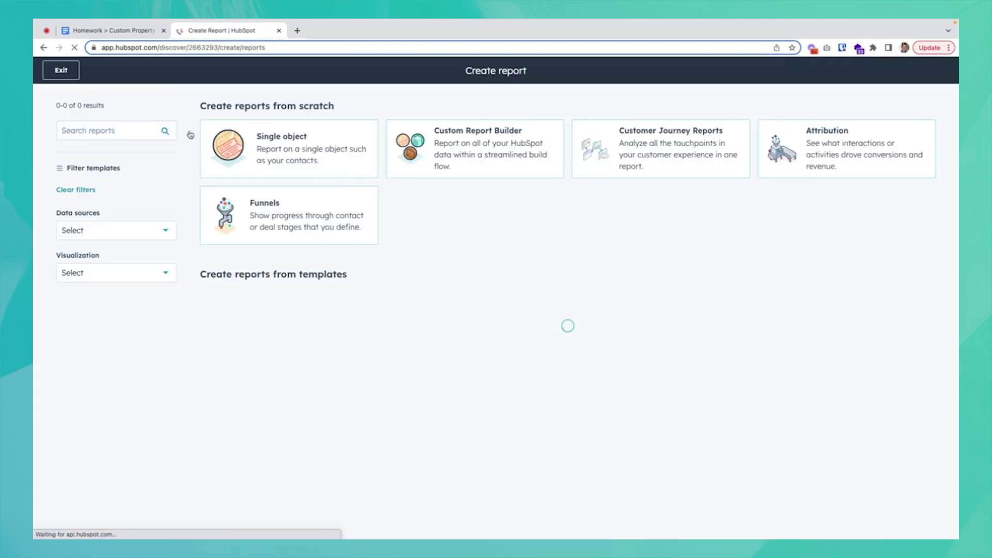
pyautogui.click(76, 71)
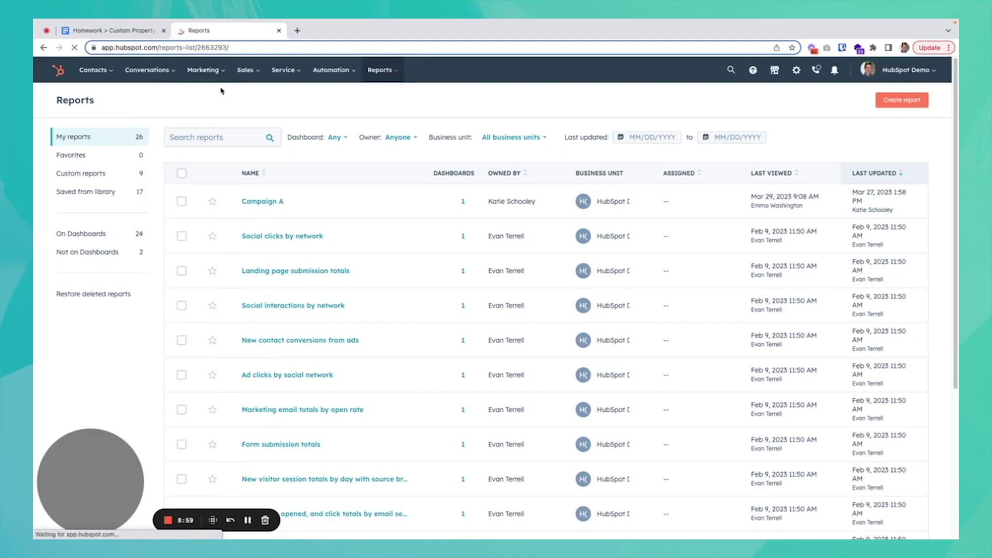
pyautogui.click(796, 71)
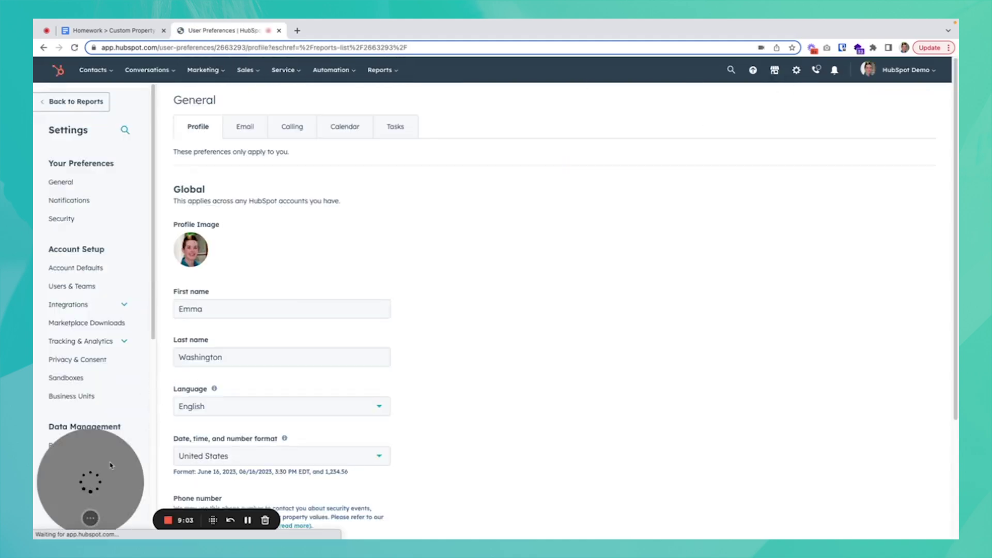
pyautogui.click(69, 481)
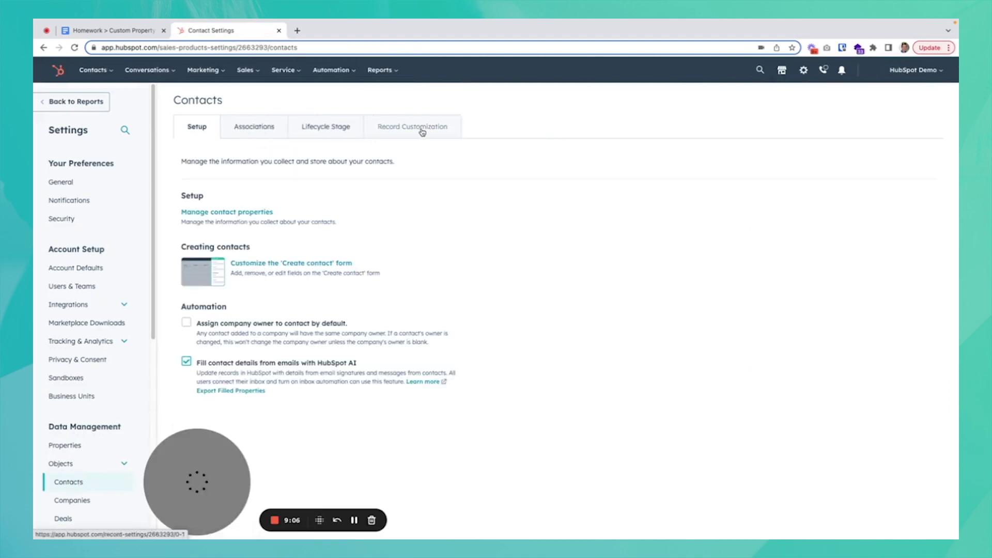
pyautogui.click(422, 133)
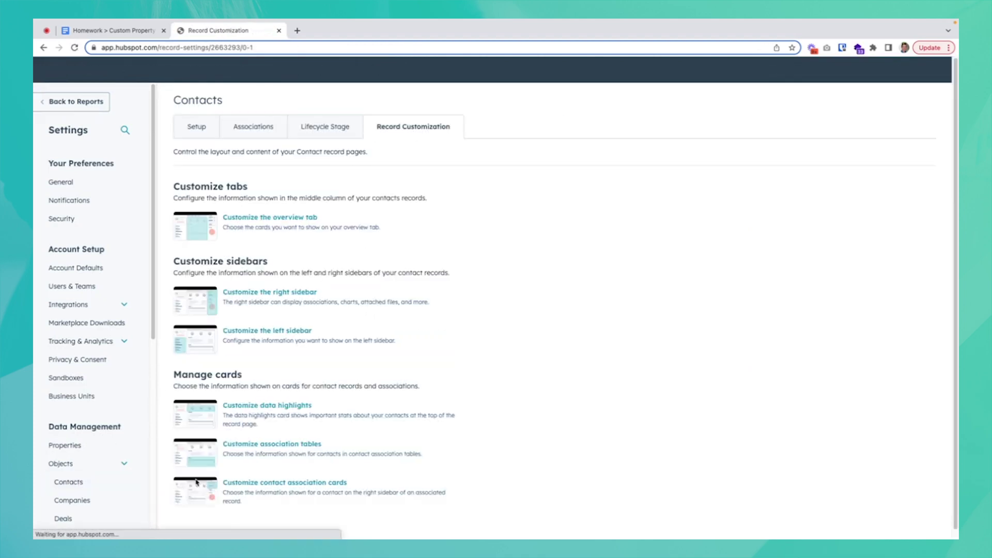
# - Add Contact Type to the top of the default left sidebar's About this contact section and save
pyautogui.click(295, 330)
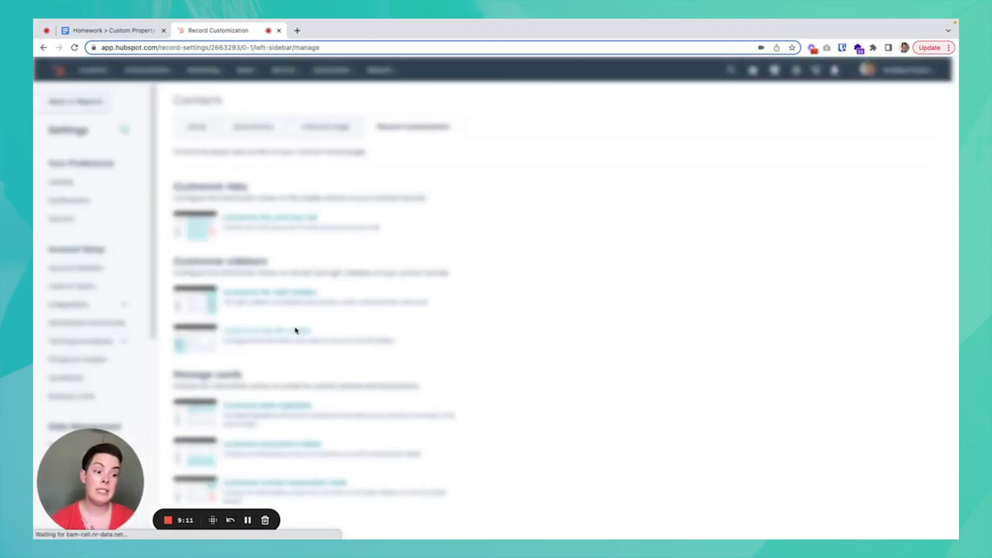
pyautogui.click(717, 140)
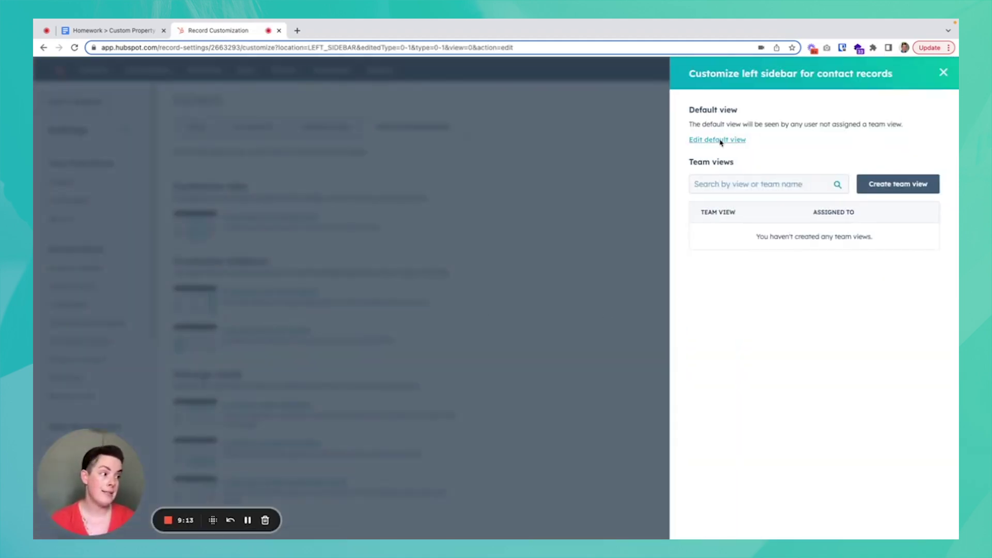
pyautogui.click(258, 204)
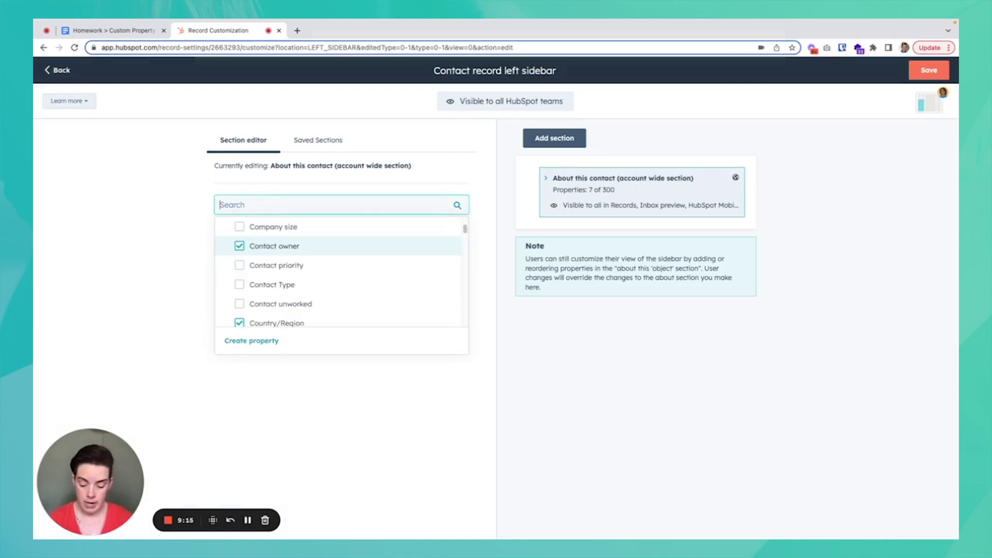
pyautogui.write('conta')
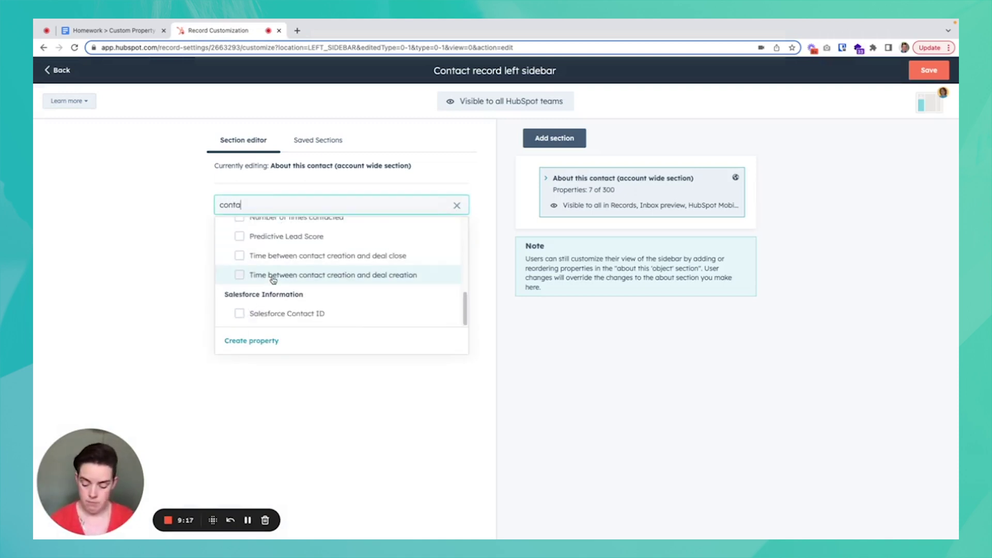
pyautogui.write('ct')
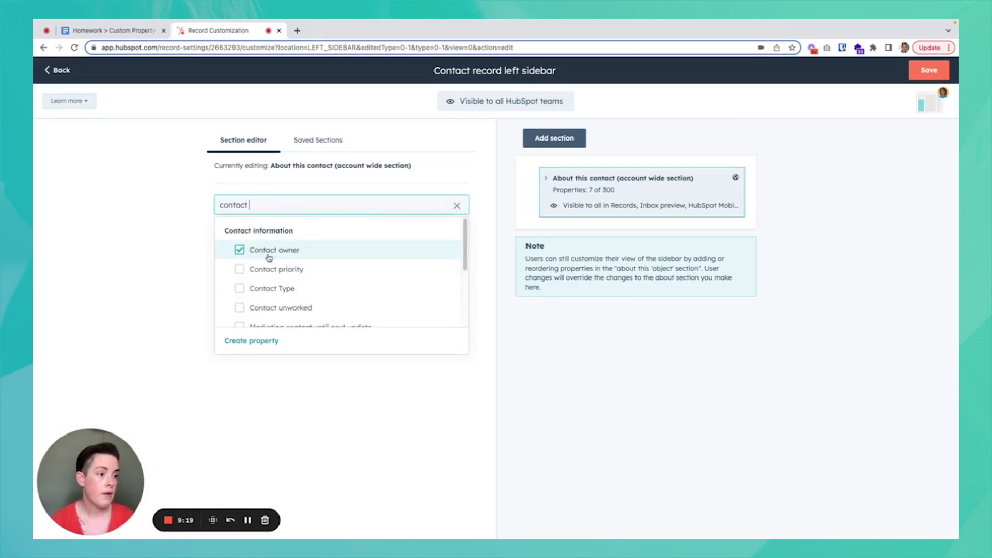
pyautogui.click(261, 289)
pyautogui.click(544, 181)
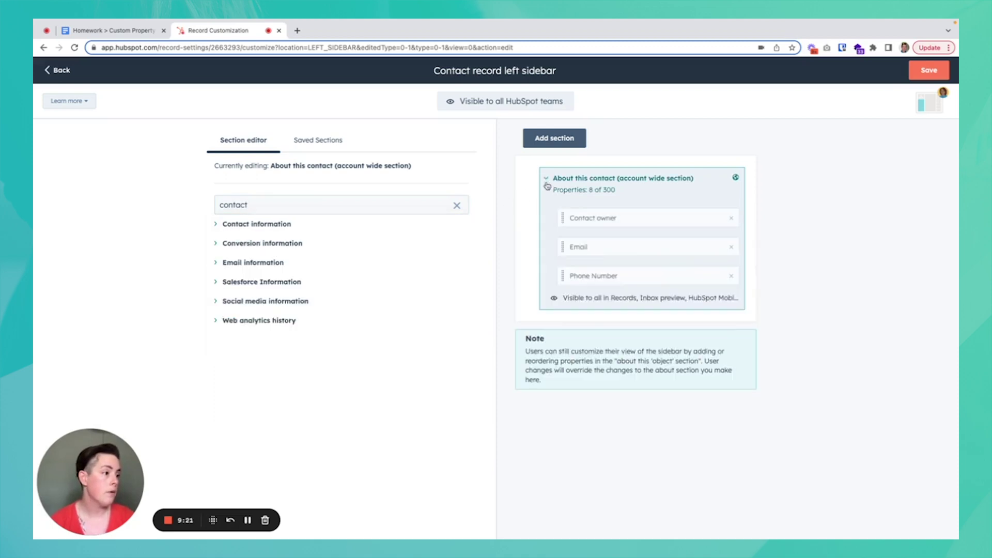
pyautogui.moveTo(600, 417); pyautogui.dragTo(602, 212)
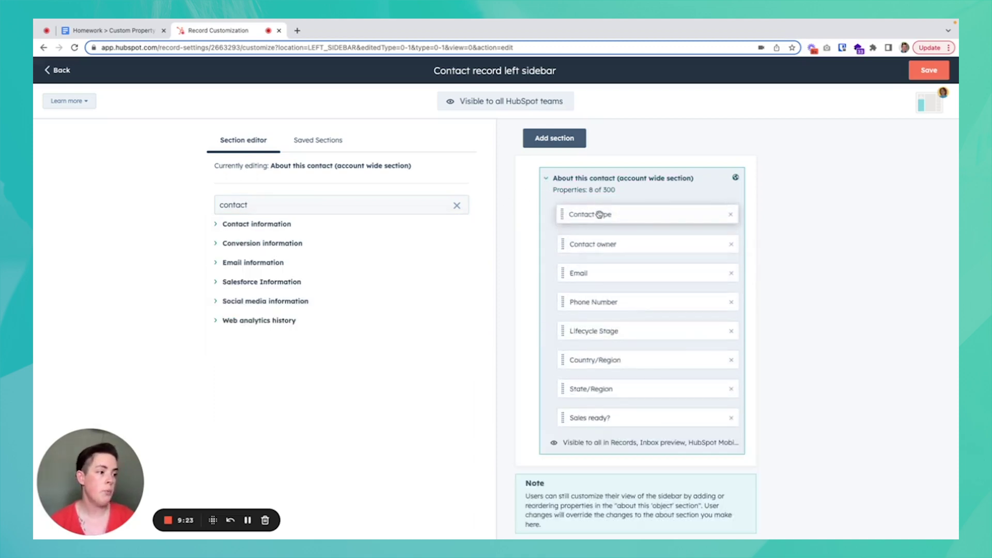
pyautogui.click(923, 69)
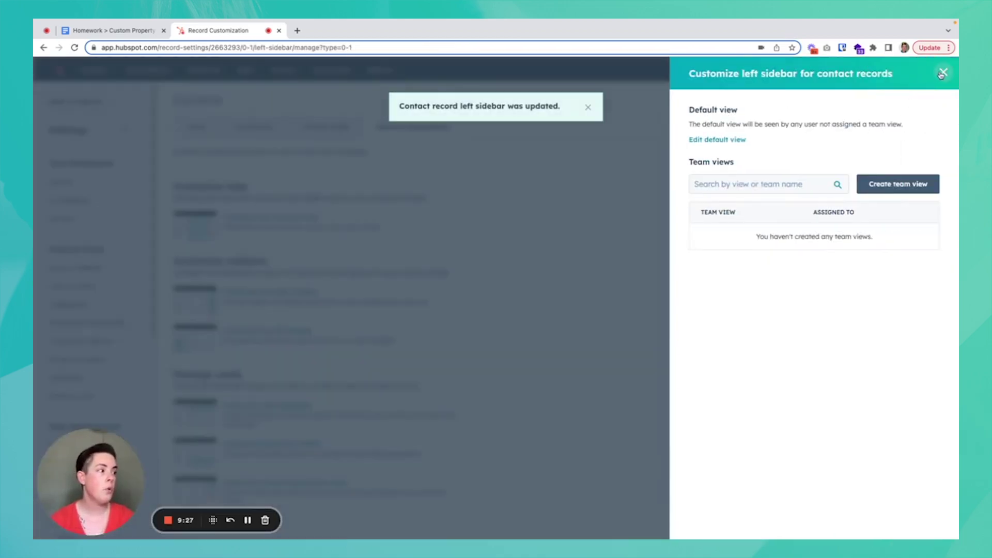
pyautogui.click(943, 73)
# - Open the Request a Demo form in the form editor
pyautogui.click(203, 70)
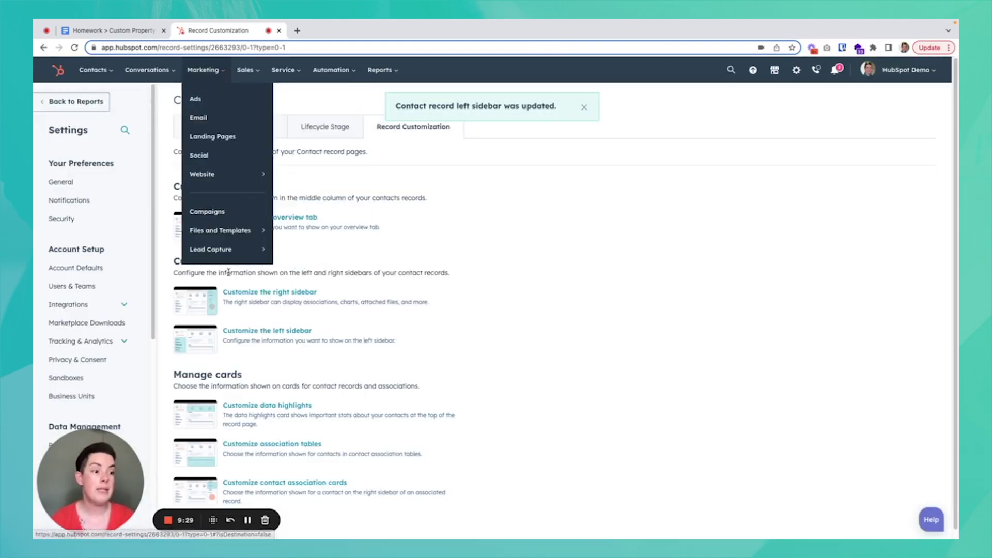
pyautogui.moveTo(217, 249)
pyautogui.click(304, 118)
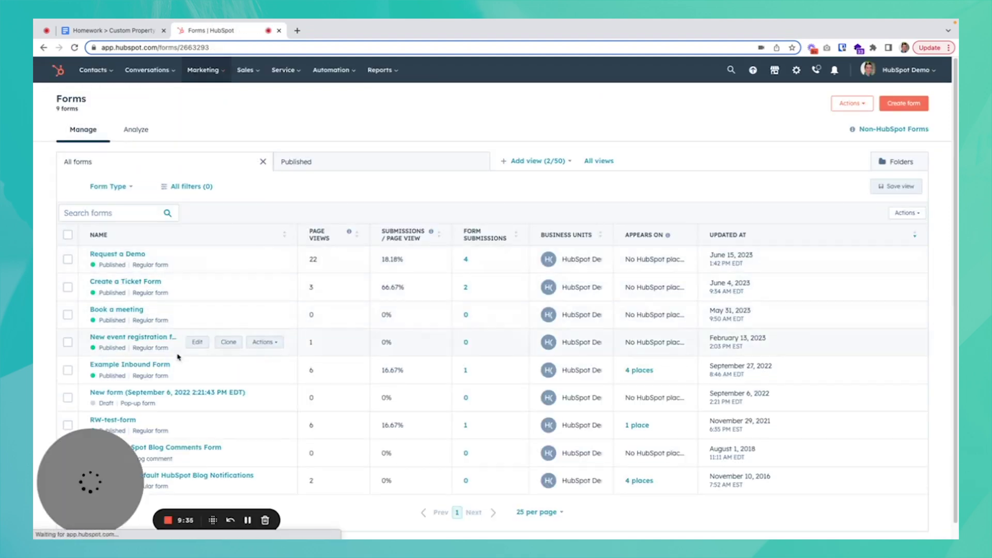
pyautogui.scroll(-1, 223, 338)
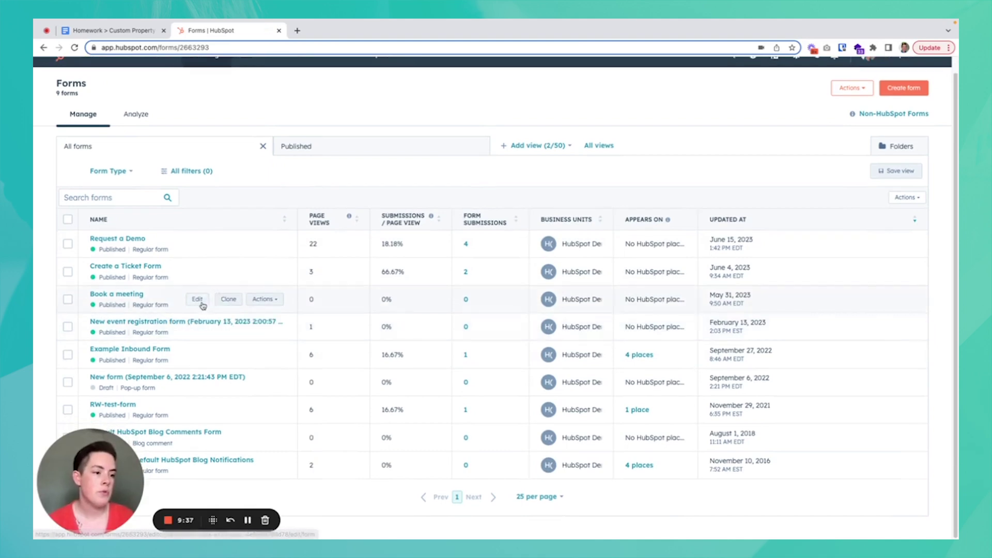
pyautogui.click(199, 244)
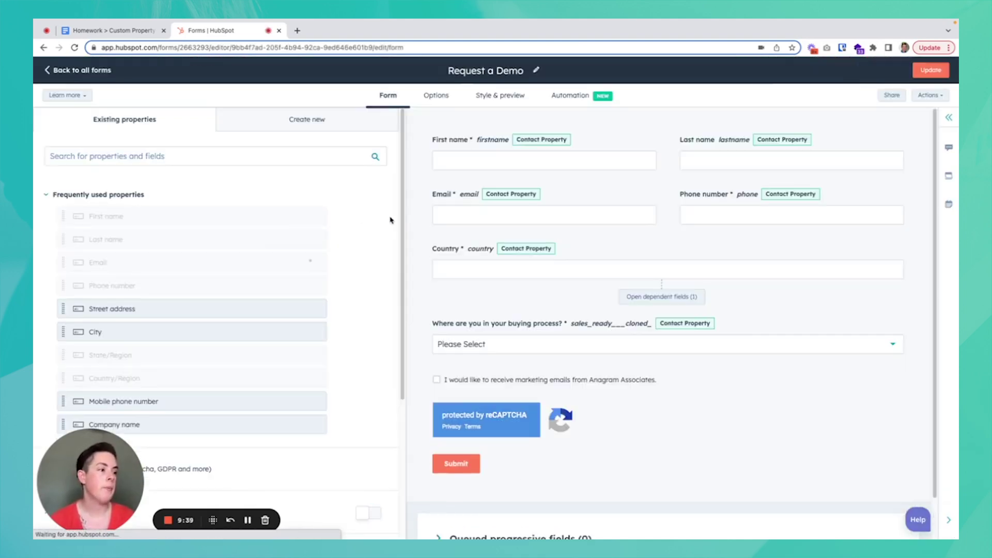
# - Drag the Contact Type property onto the form below the buying-process question
pyautogui.click(237, 157)
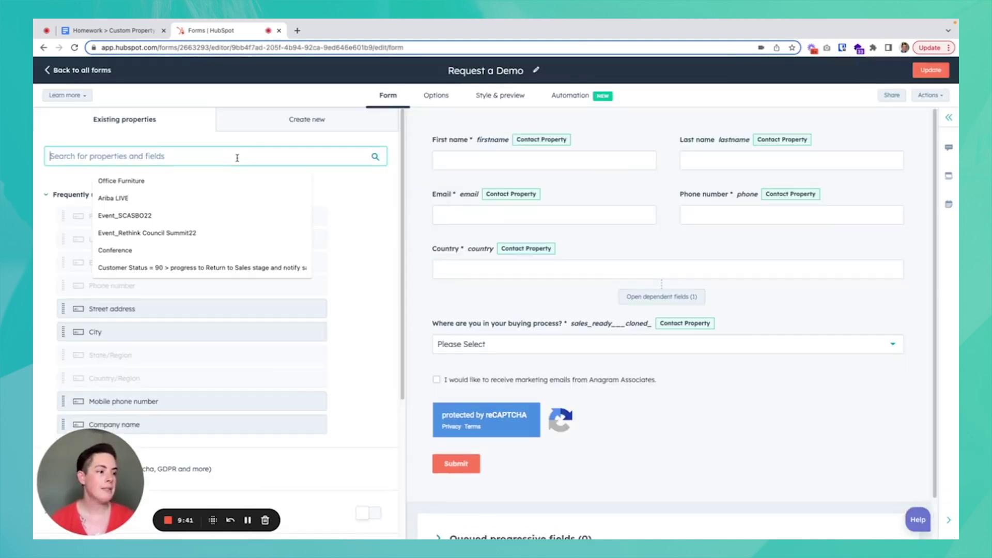
pyautogui.write('contact')
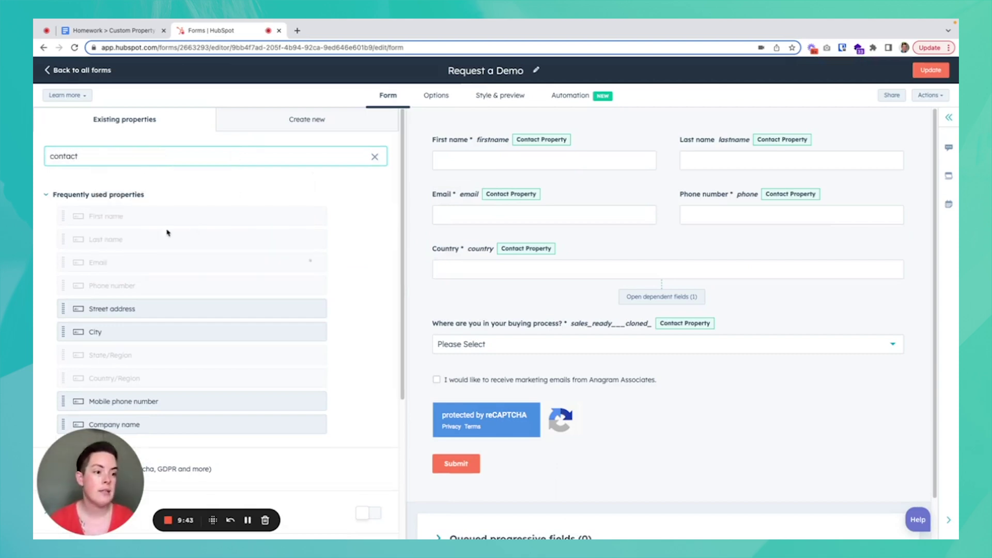
pyautogui.moveTo(126, 228); pyautogui.dragTo(543, 368)
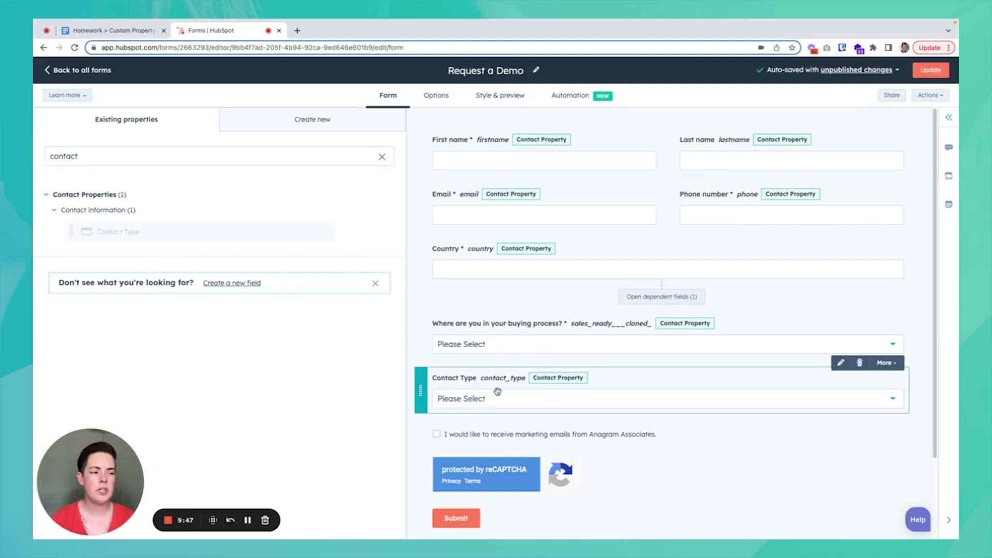
pyautogui.click(467, 383)
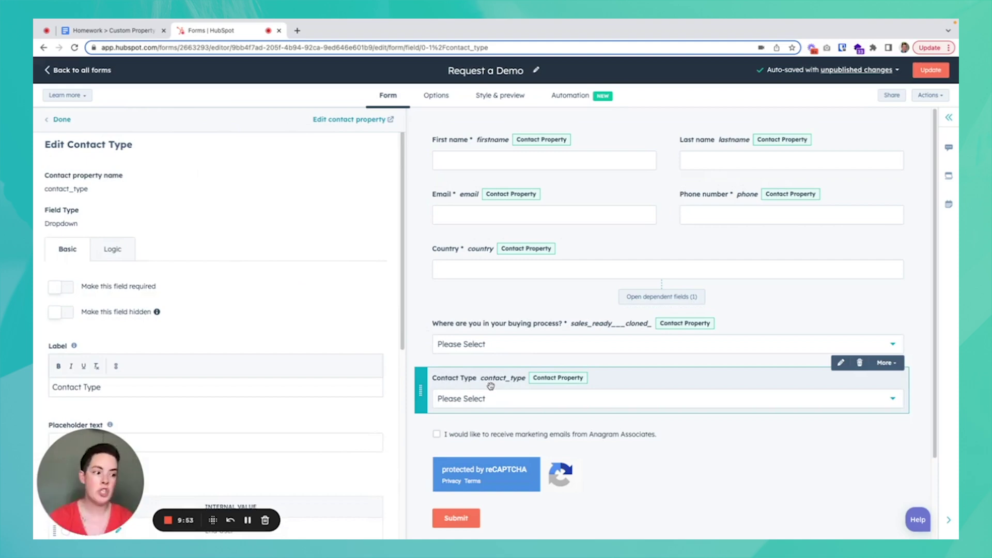
# - Change the Contact Type field label to 'What best describes you?' and head back to all forms
pyautogui.scroll(-2, 162, 349)
pyautogui.moveTo(108, 309); pyautogui.dragTo(50, 310)
pyautogui.moveTo(114, 345)
pyautogui.write('Wha')
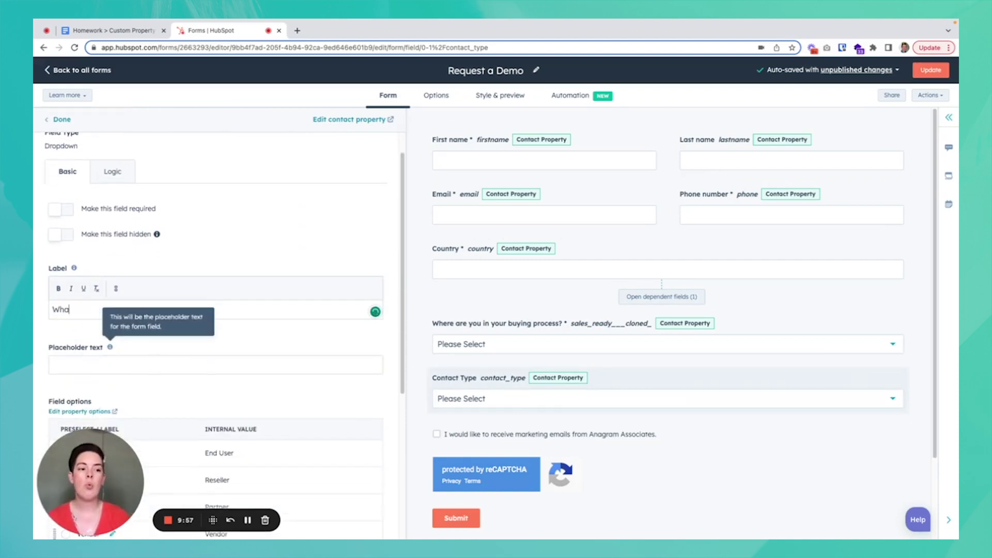
pyautogui.write('t best describes')
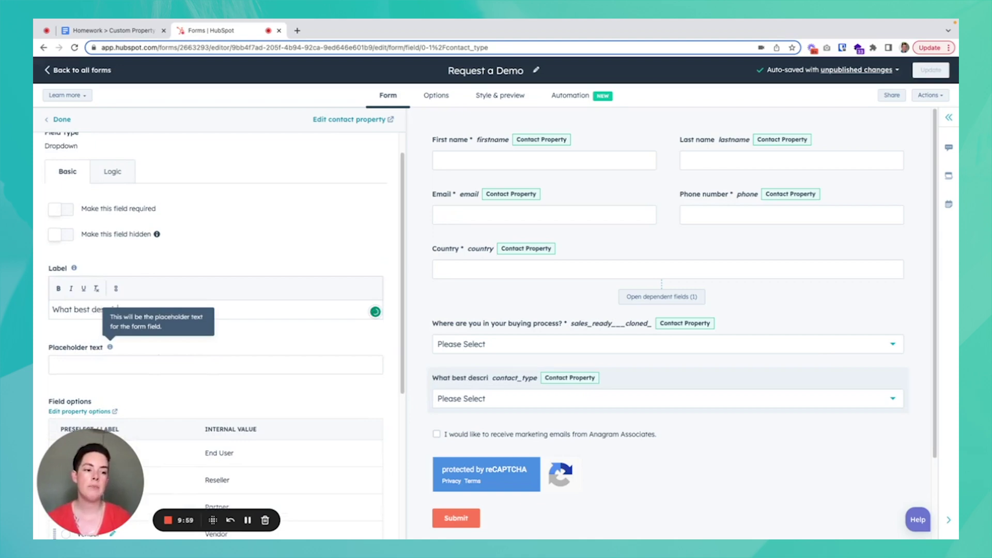
pyautogui.write(' you?')
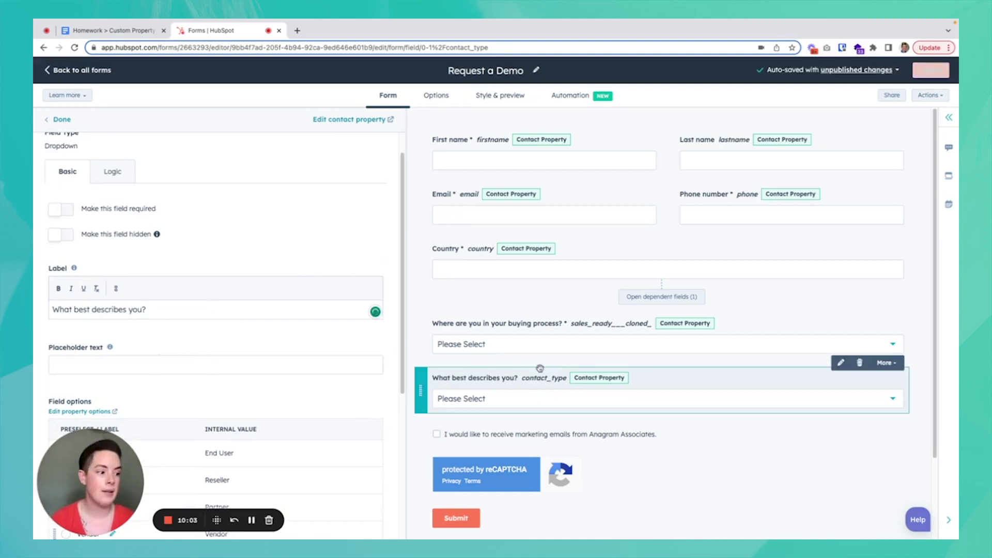
pyautogui.scroll(-5, 184, 272)
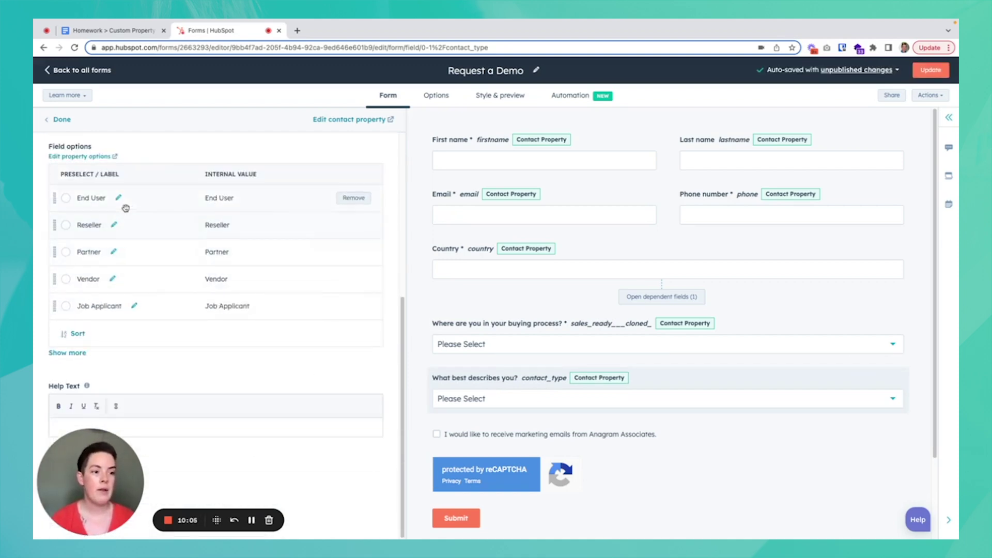
pyautogui.moveTo(470, 389)
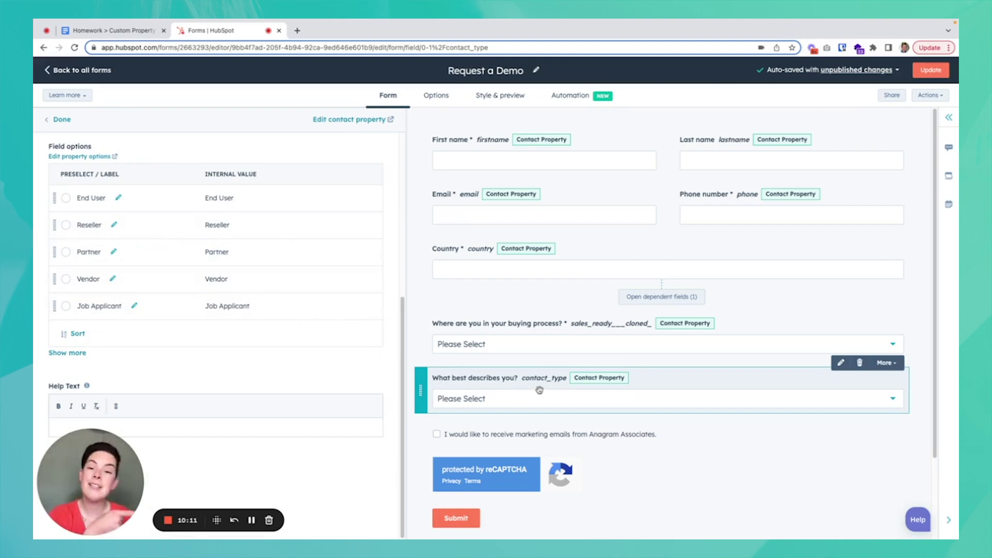
pyautogui.scroll(1, 248, 275)
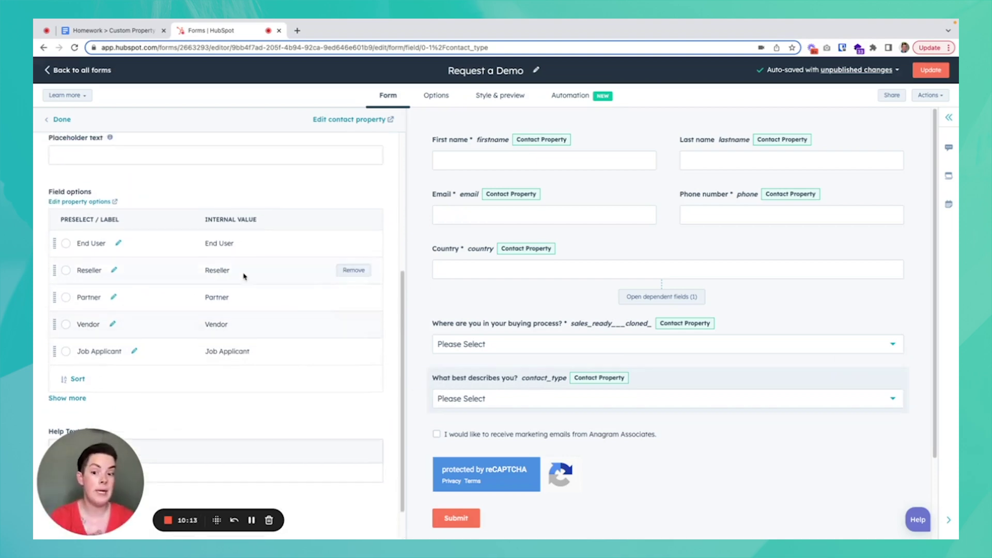
pyautogui.click(95, 77)
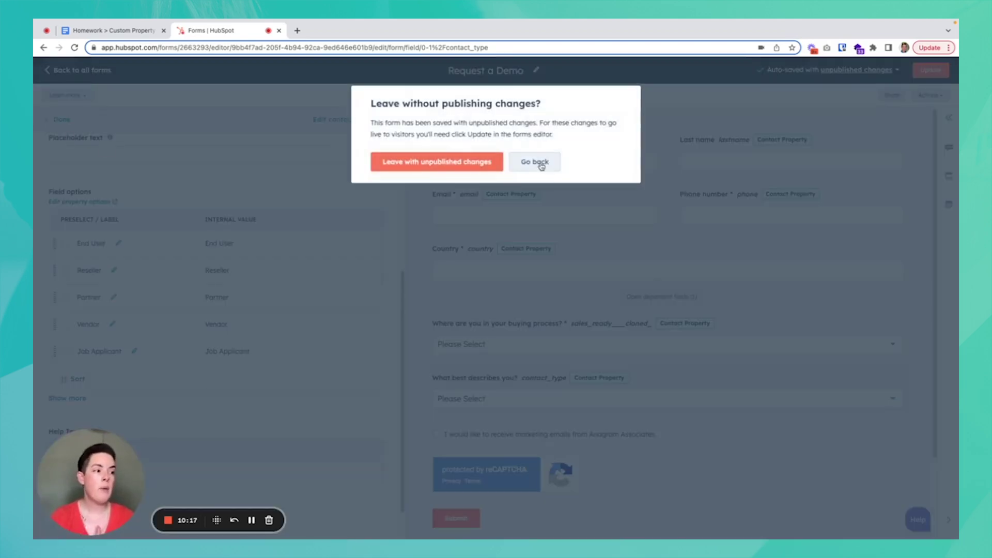
# - Leave the form editor with the changes unpublished
pyautogui.click(471, 167)
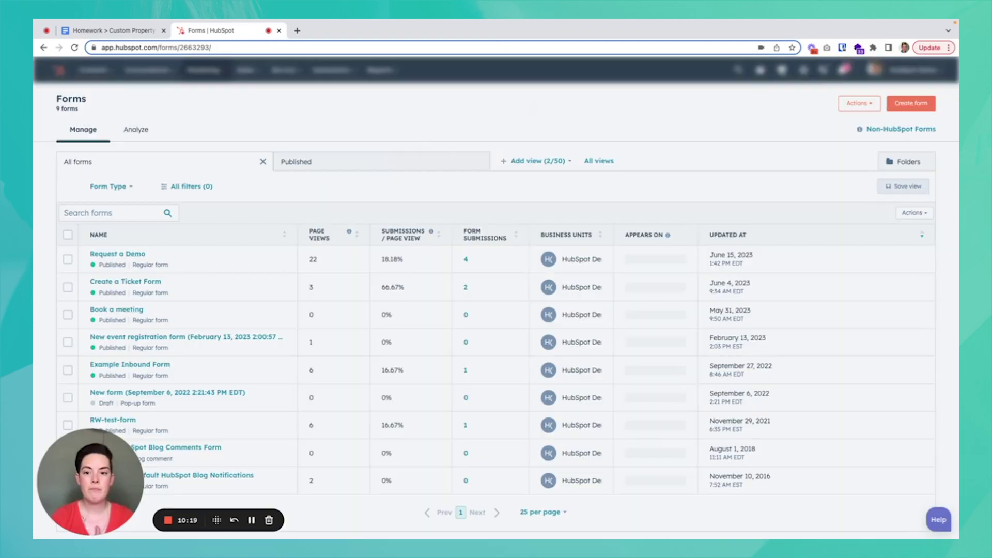